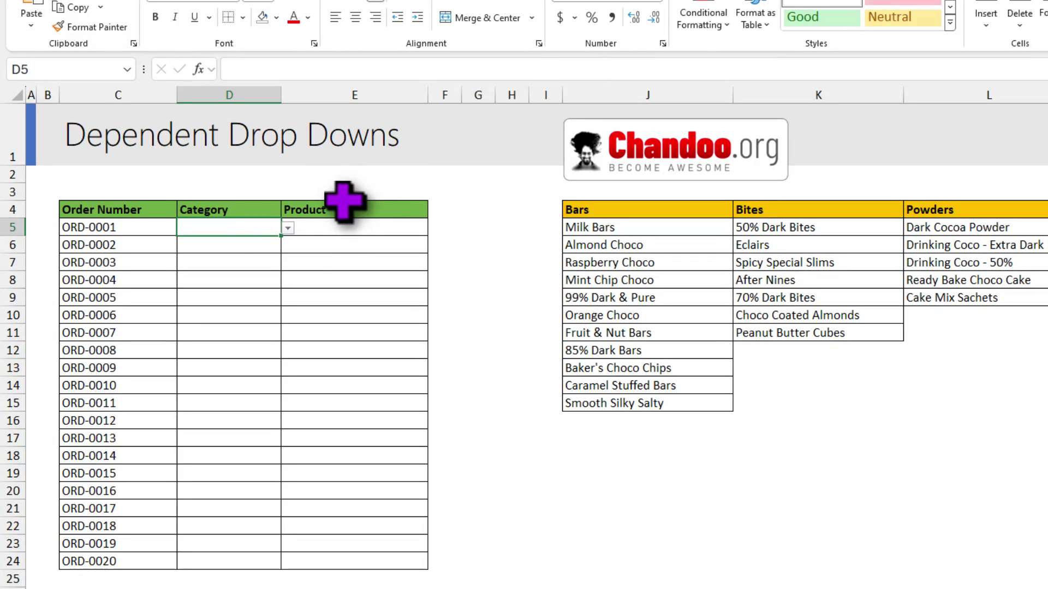
# Step: Set the first order's category to Bites and look through its Bites products without choosing one
pyautogui.moveTo(249, 224); pyautogui.dragTo(257, 579)
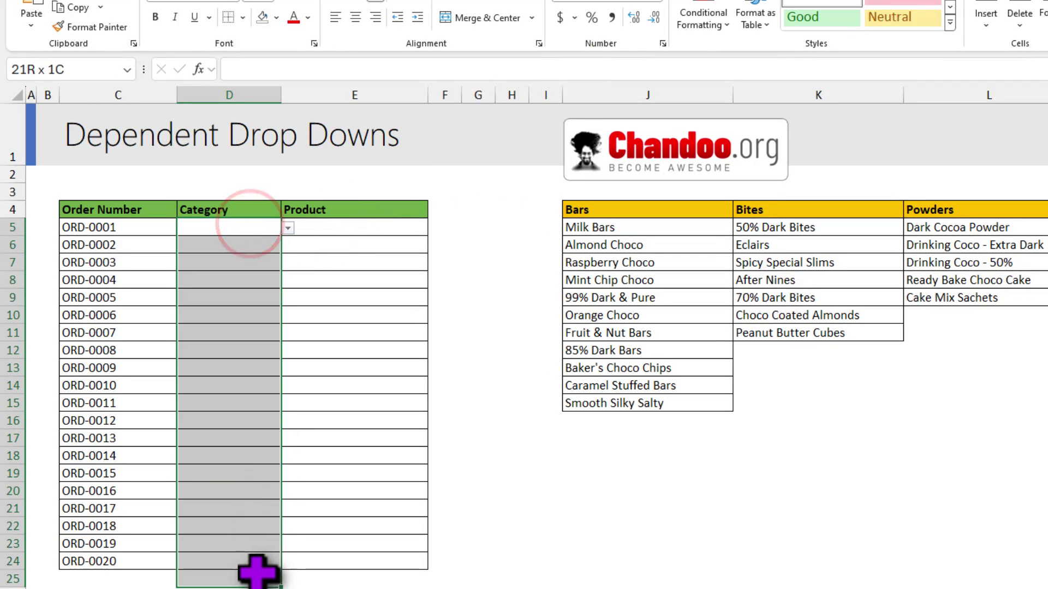
pyautogui.click(288, 228)
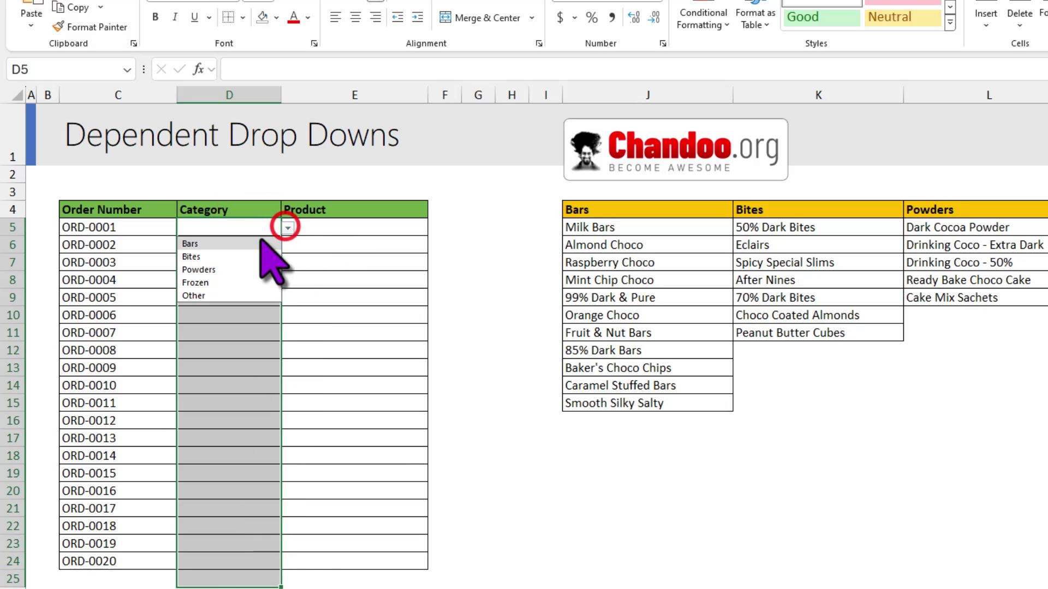
pyautogui.click(241, 255)
pyautogui.click(394, 227)
pyautogui.click(435, 228)
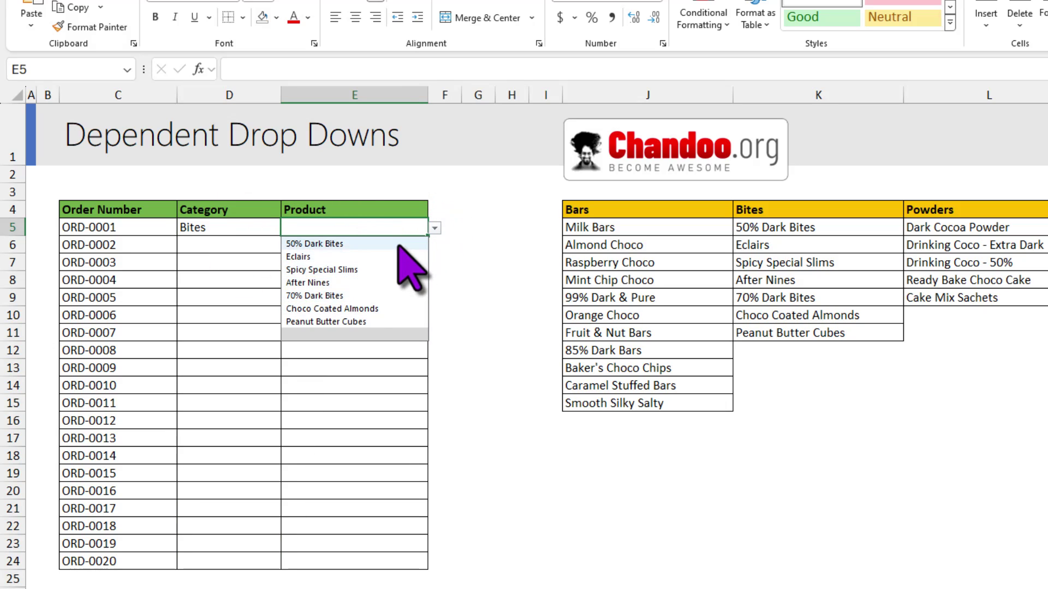
pyautogui.click(453, 229)
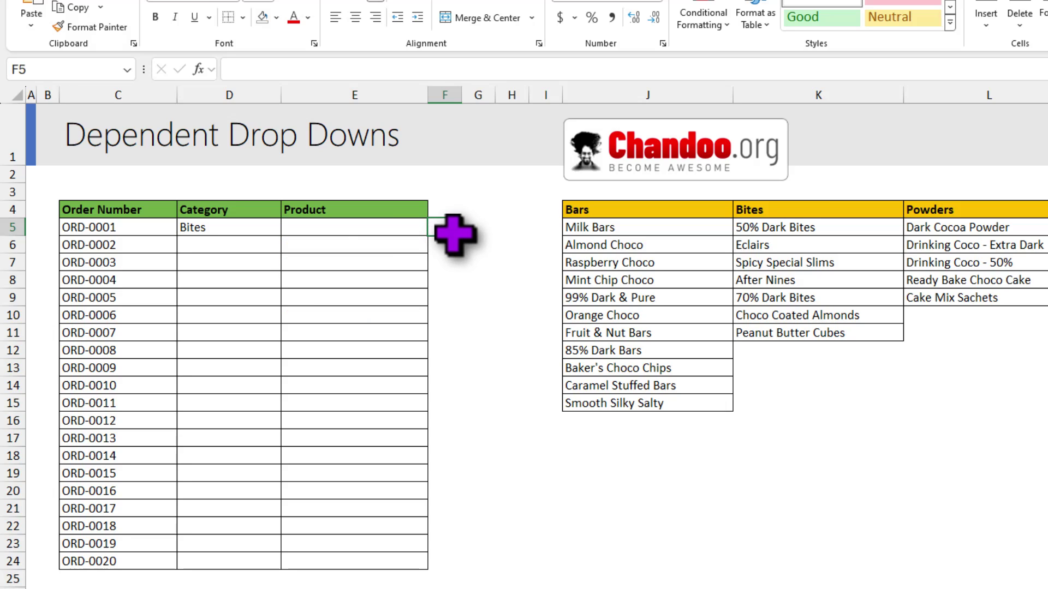
# Step: Give ORD-0006 the category Powders and the product Drinking Coco - 50%
pyautogui.moveTo(141, 224); pyautogui.dragTo(393, 510)
pyautogui.scroll(-7, 356, 409)
pyautogui.click(289, 297)
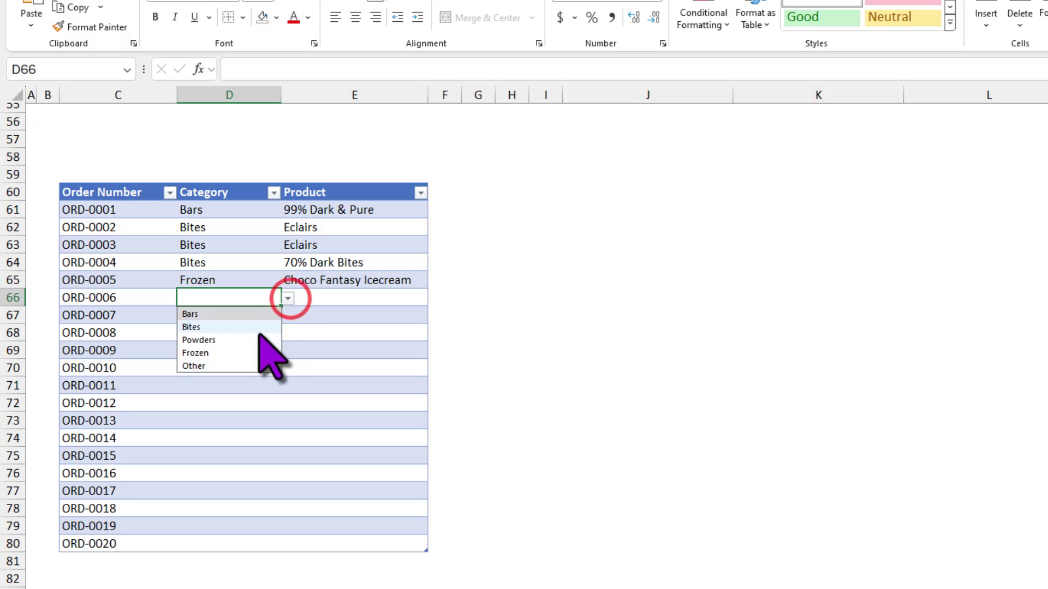
pyautogui.click(257, 338)
pyautogui.click(394, 299)
pyautogui.click(434, 299)
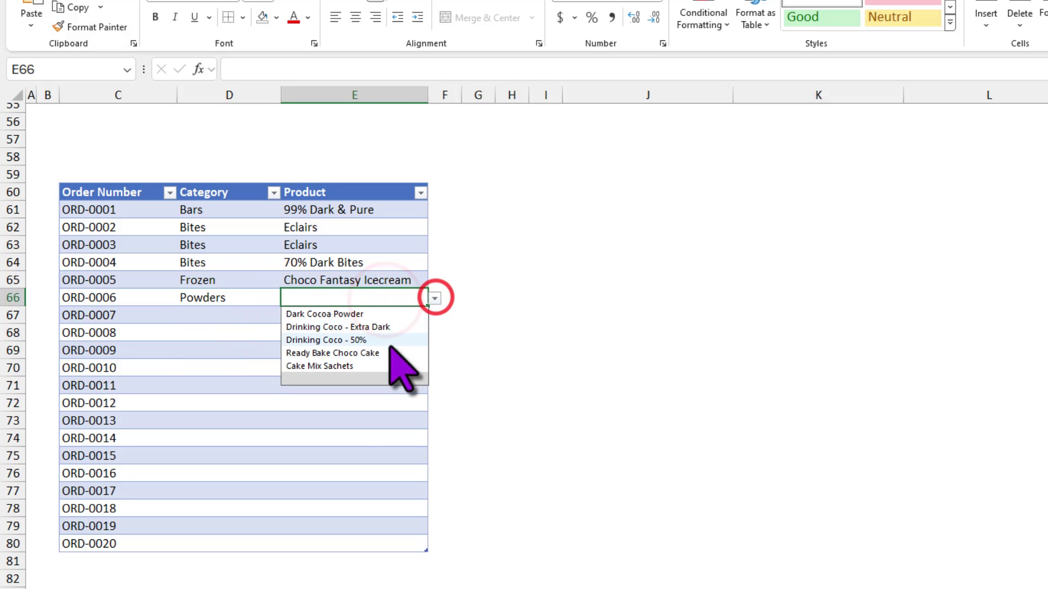
pyautogui.click(328, 339)
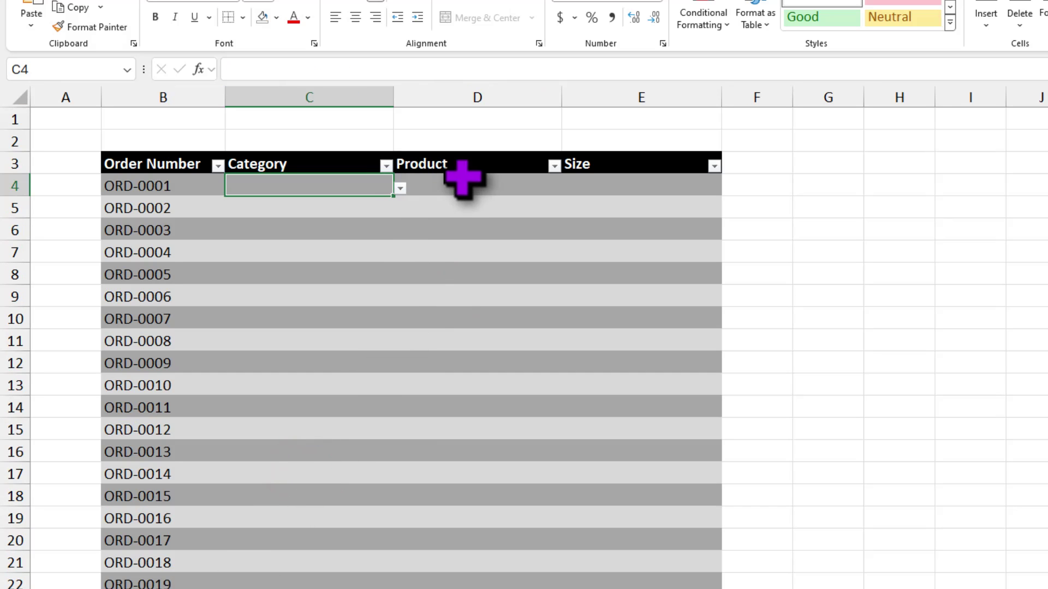
# Step: Choose Powders, Ready Bake Choco Cake and size 250g for ORD-0001
pyautogui.click(400, 188)
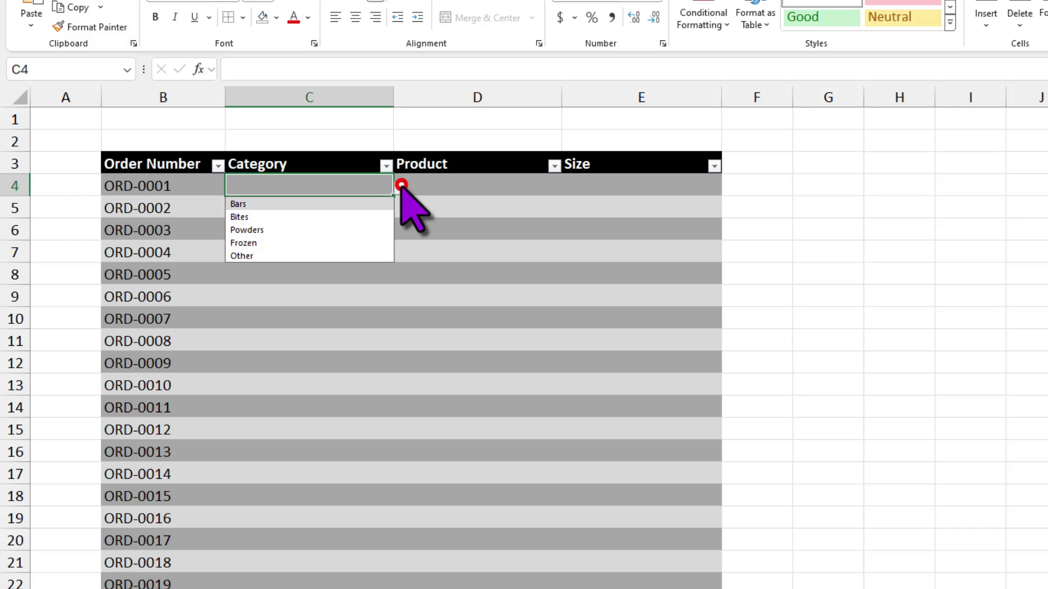
pyautogui.click(352, 228)
pyautogui.click(502, 186)
pyautogui.click(568, 188)
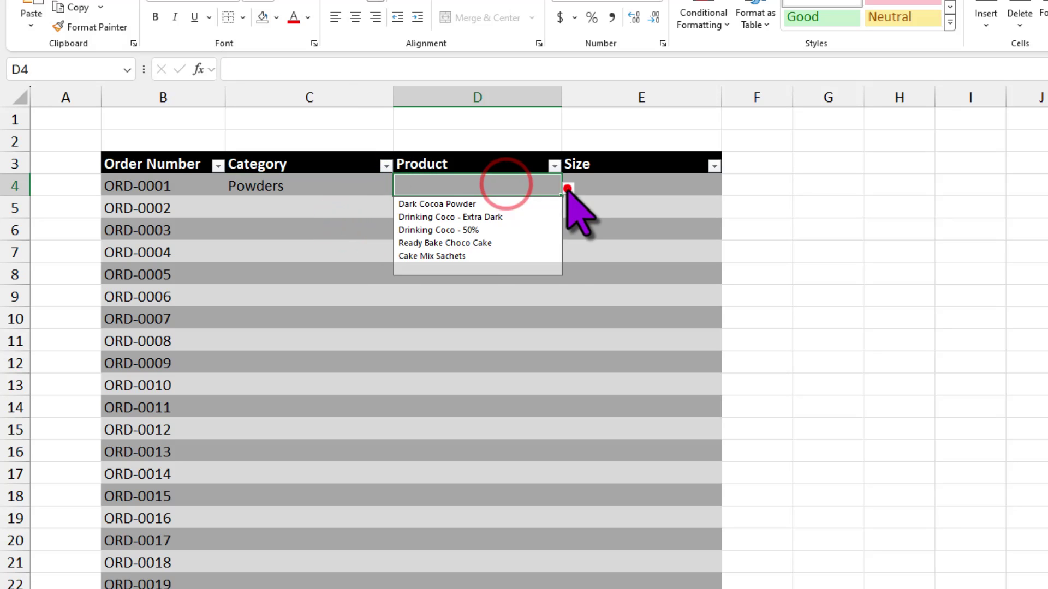
pyautogui.click(474, 243)
pyautogui.click(645, 185)
pyautogui.click(729, 187)
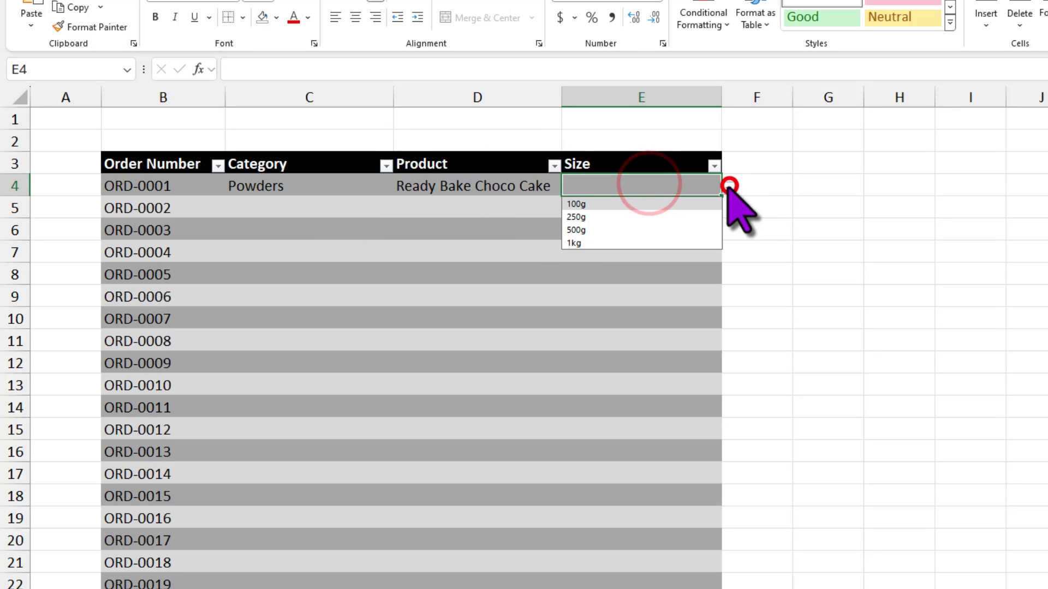
pyautogui.click(666, 217)
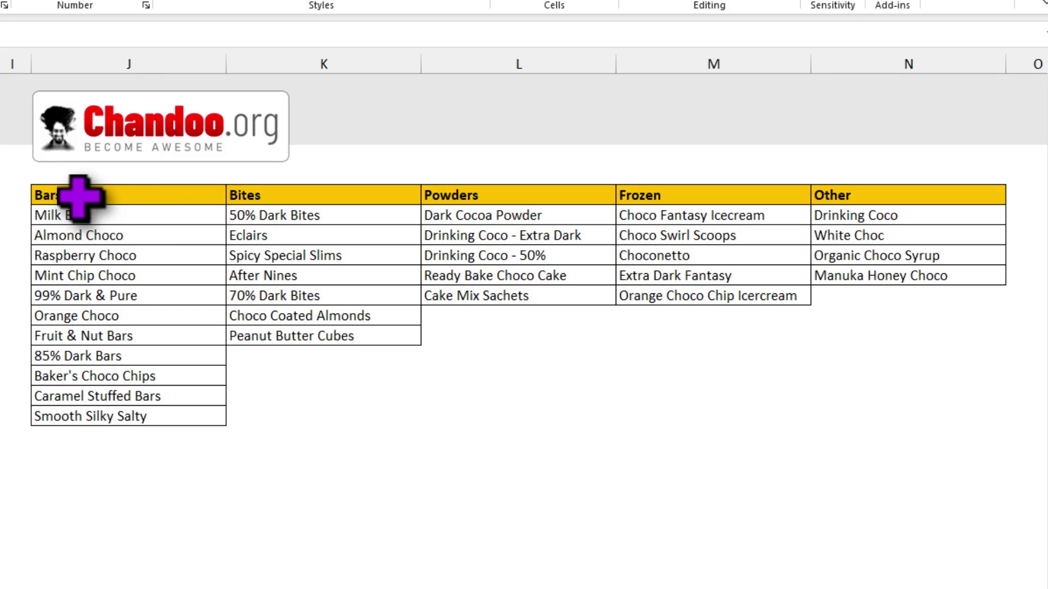
pyautogui.moveTo(68, 182); pyautogui.dragTo(913, 415)
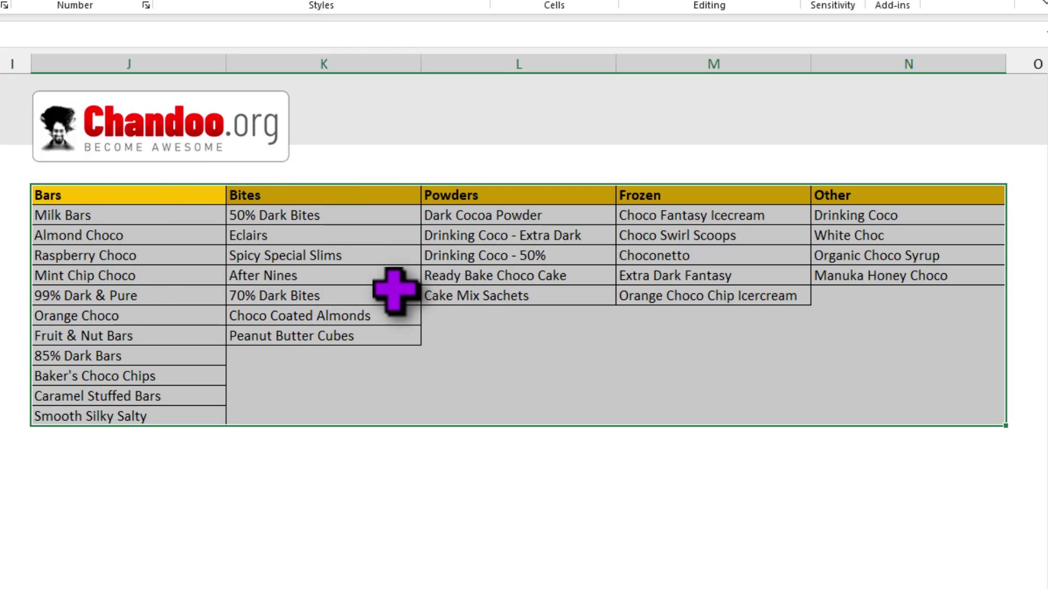
pyautogui.moveTo(104, 195); pyautogui.dragTo(908, 196)
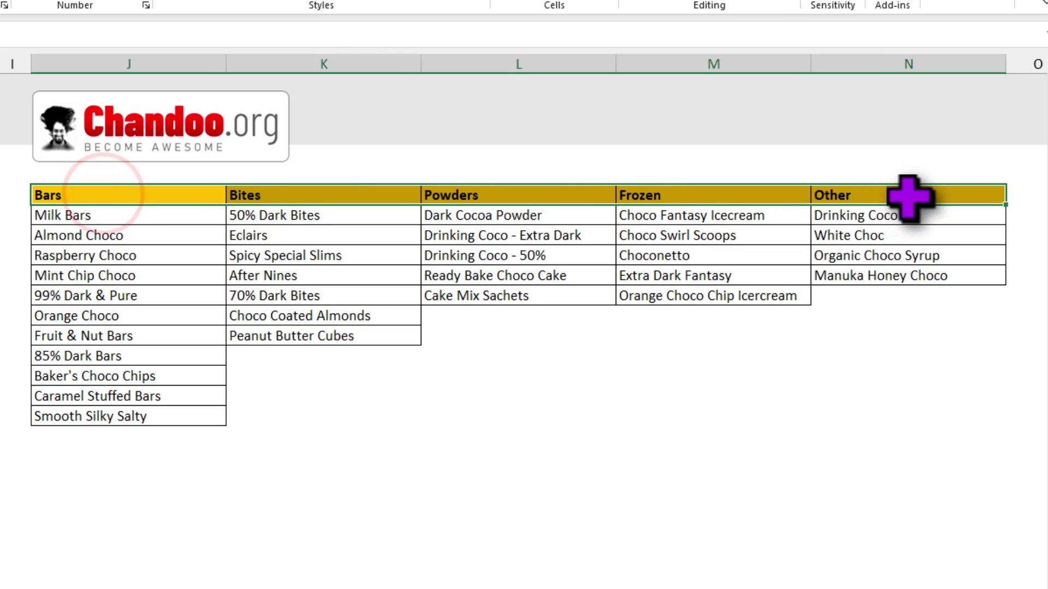
pyautogui.moveTo(103, 215); pyautogui.dragTo(875, 416)
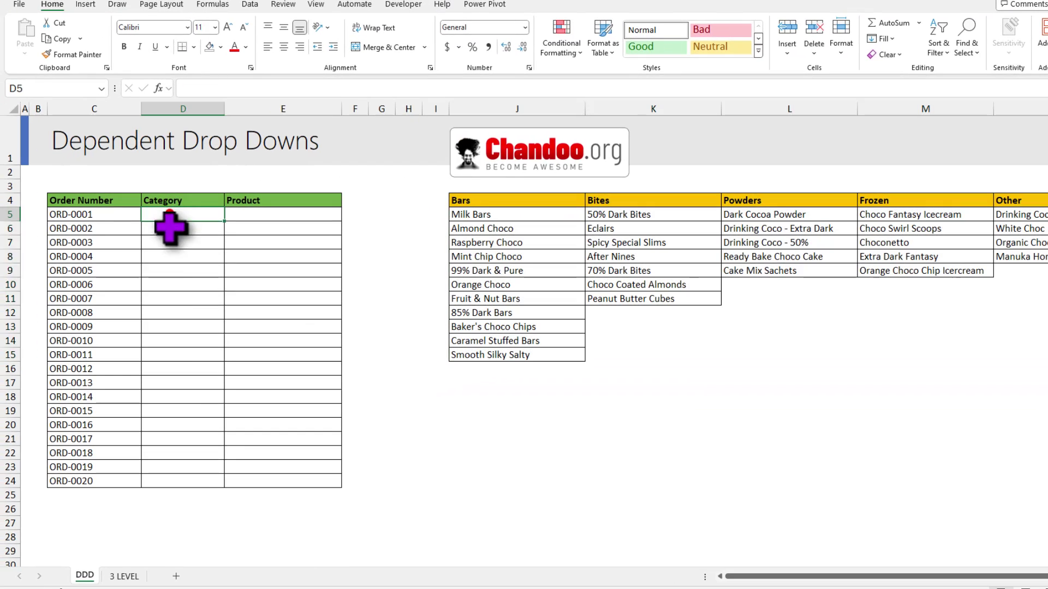
# Step: Add list validation to the Category cells D5:D24, sourced from the headers =$J$4:$N$4
pyautogui.moveTo(169, 214); pyautogui.dragTo(171, 479)
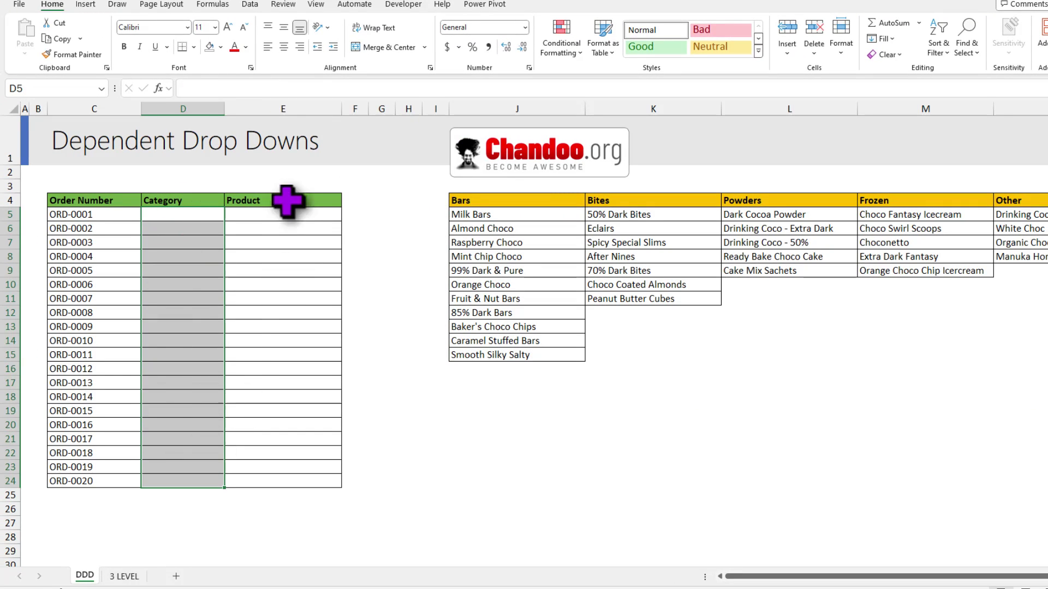
pyautogui.click(252, 6)
pyautogui.click(719, 54)
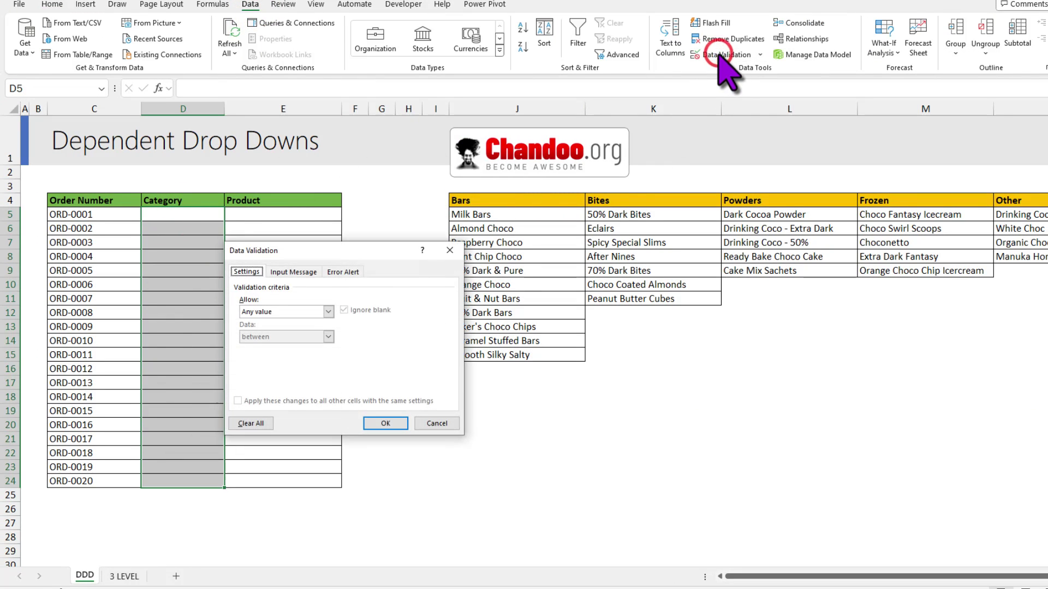
pyautogui.click(281, 341)
pyautogui.click(264, 400)
pyautogui.click(275, 426)
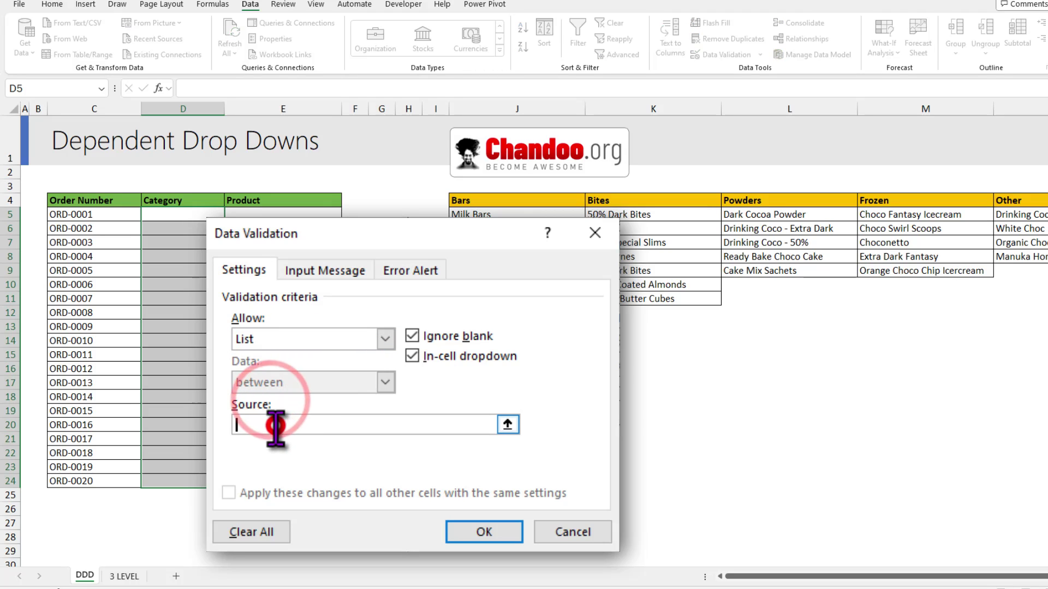
pyautogui.moveTo(516, 200); pyautogui.dragTo(1022, 199)
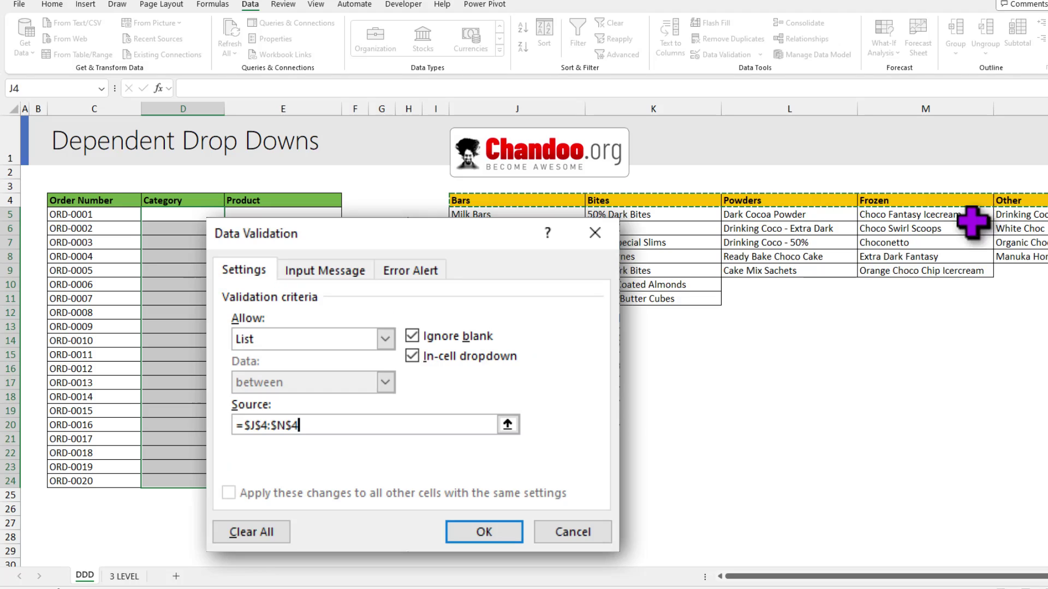
pyautogui.click(484, 532)
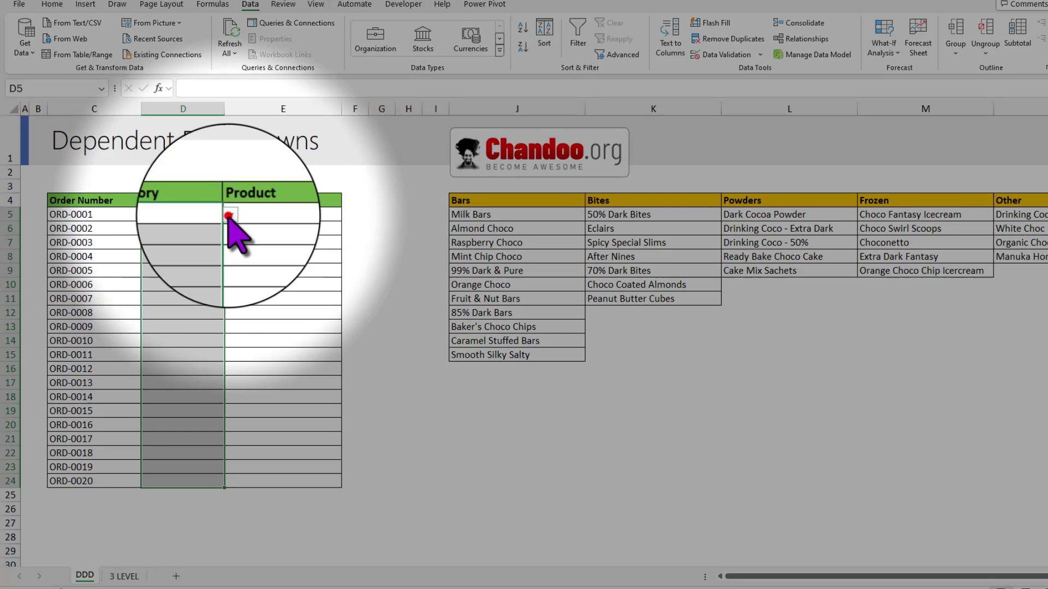
# Step: Pick Bites as ORD-0001's category, then select an empty test cell below the lists
pyautogui.click(229, 215)
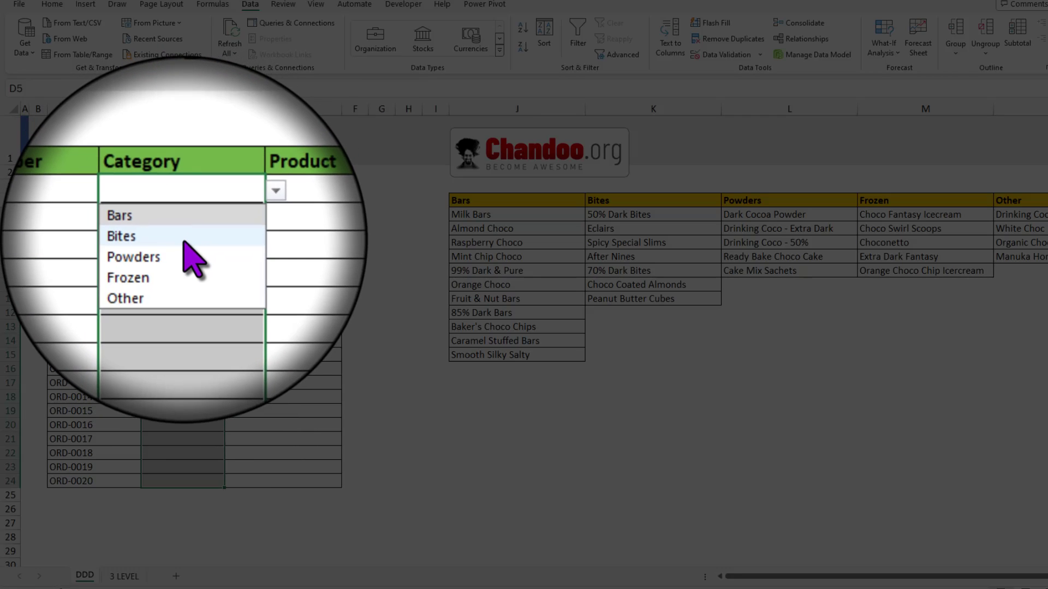
pyautogui.click(191, 239)
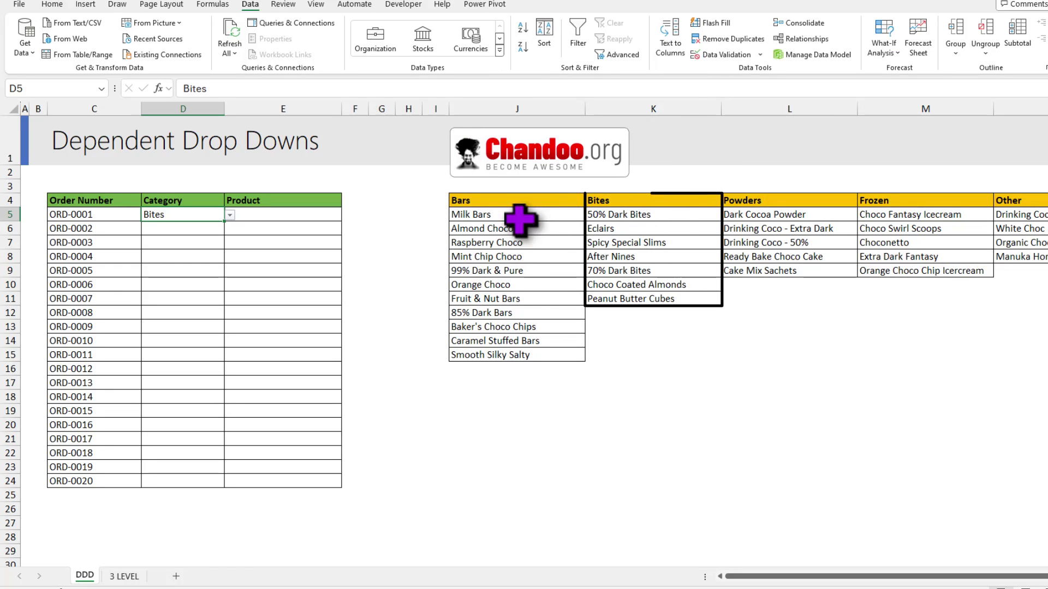
pyautogui.click(285, 215)
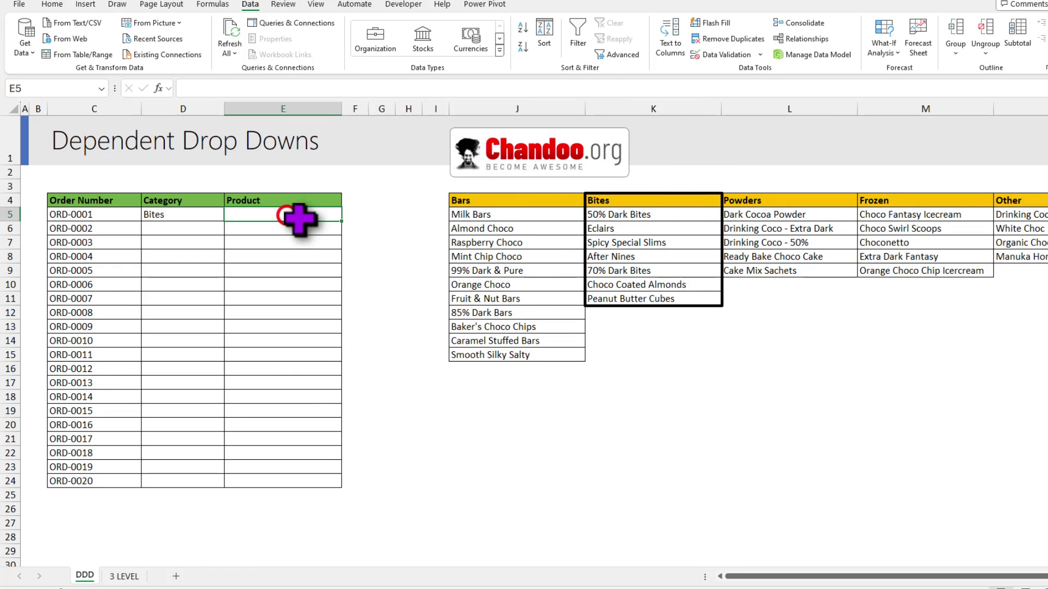
pyautogui.click(463, 397)
# Step: Enter =XLOOKUP(D5,J4:N4,J5:N5) in J18 so it returns 50% Dark Bites
pyautogui.write('=')
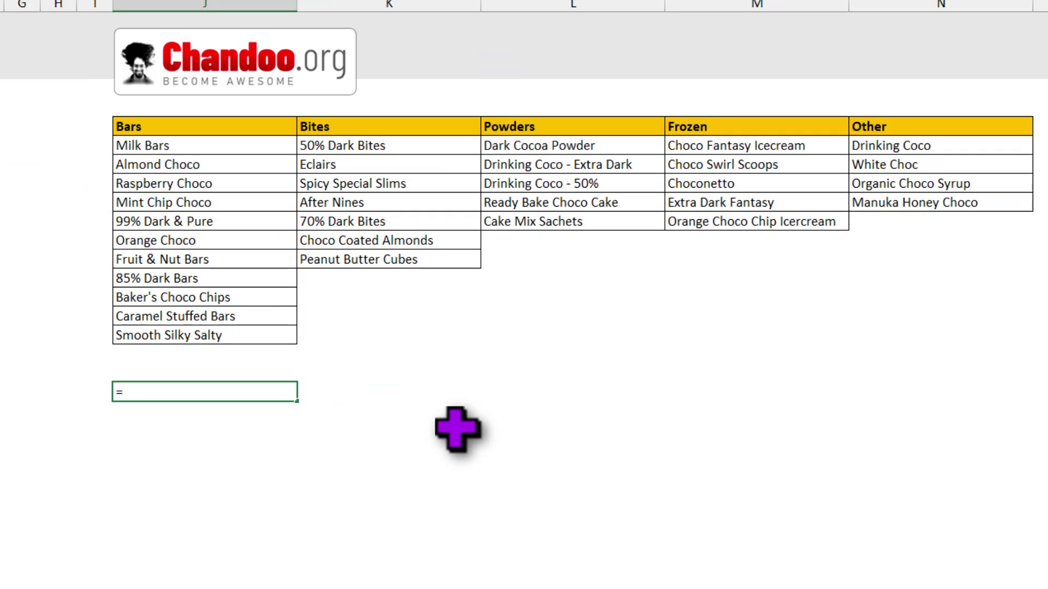
pyautogui.write('xlo')
pyautogui.press('Tab')
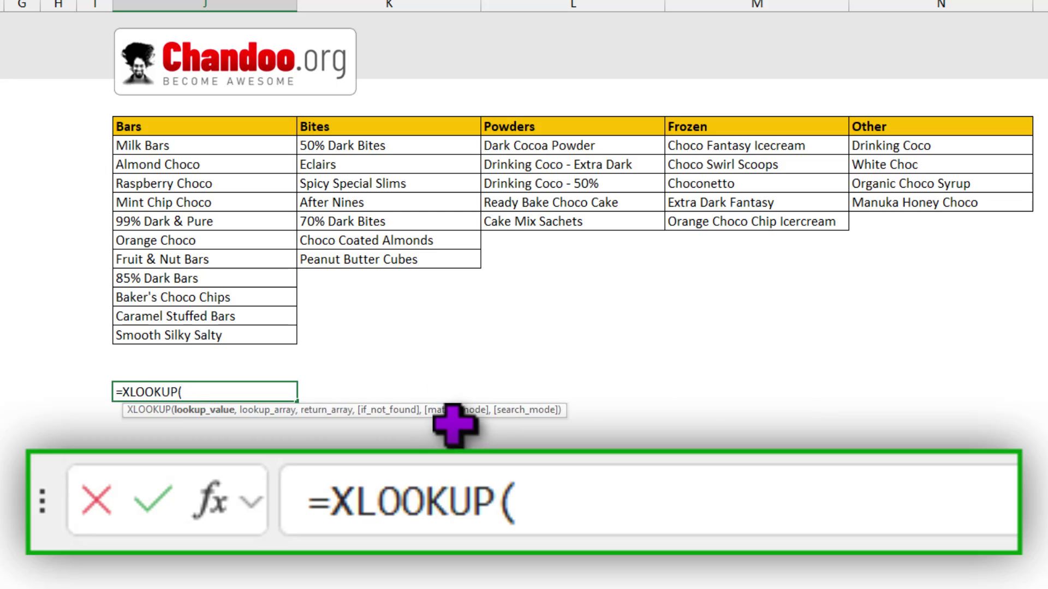
pyautogui.write(',')
pyautogui.moveTo(289, 127); pyautogui.dragTo(907, 129)
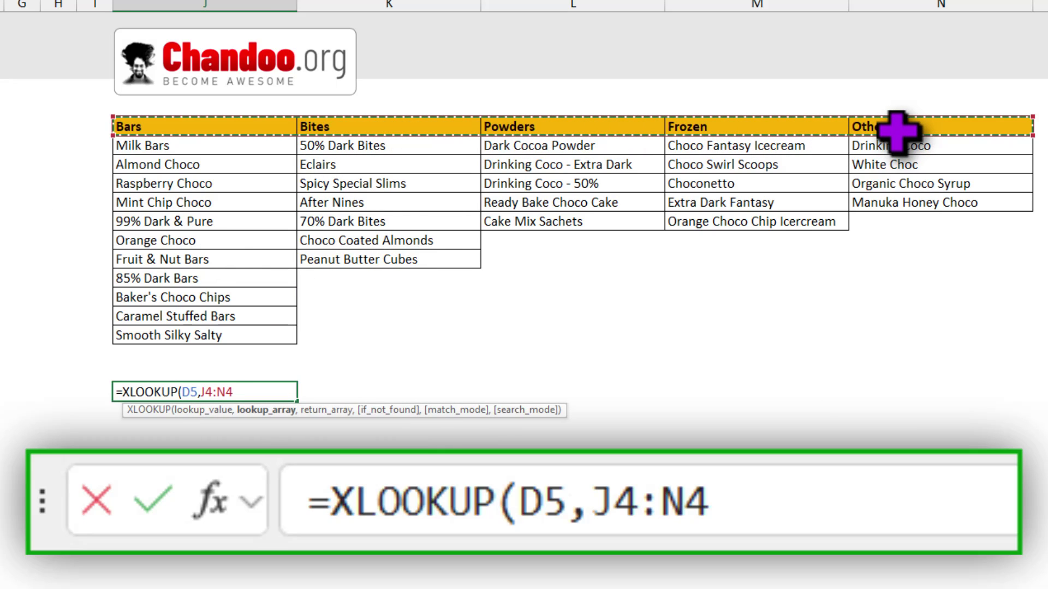
pyautogui.write(',')
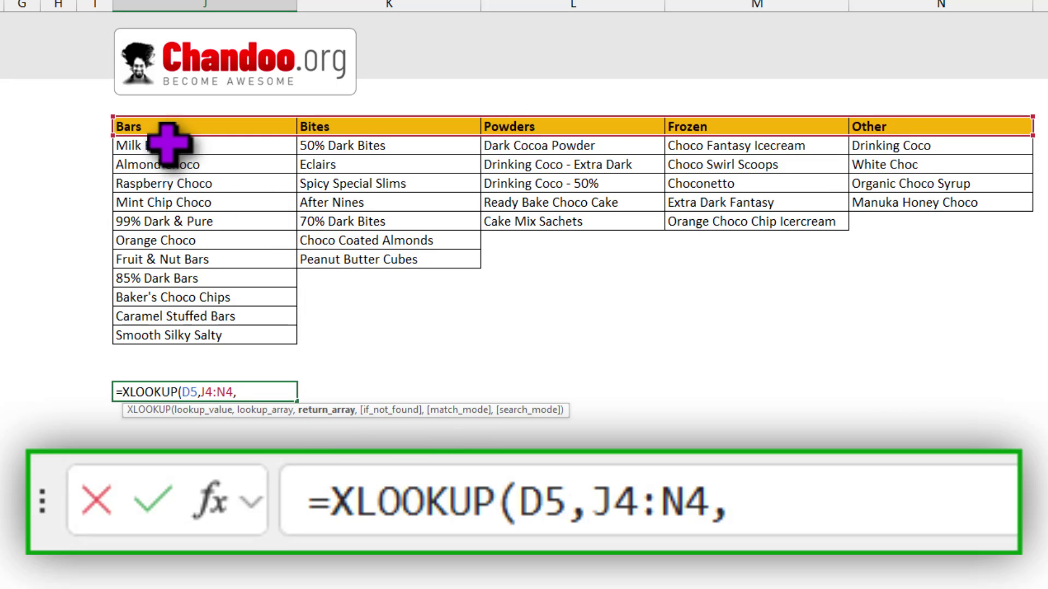
pyautogui.moveTo(168, 142); pyautogui.dragTo(919, 140)
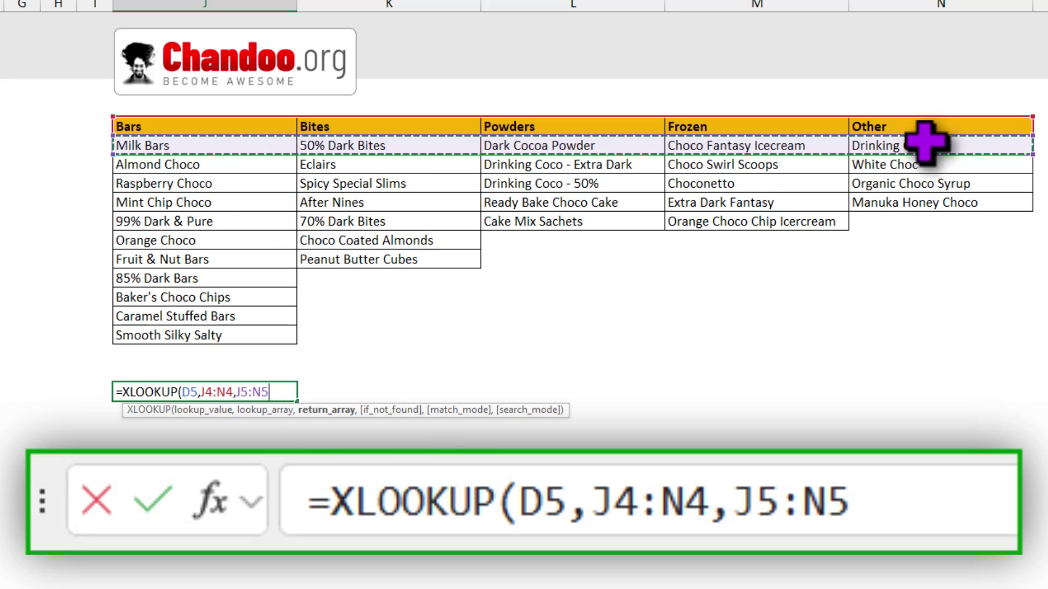
pyautogui.write(')')
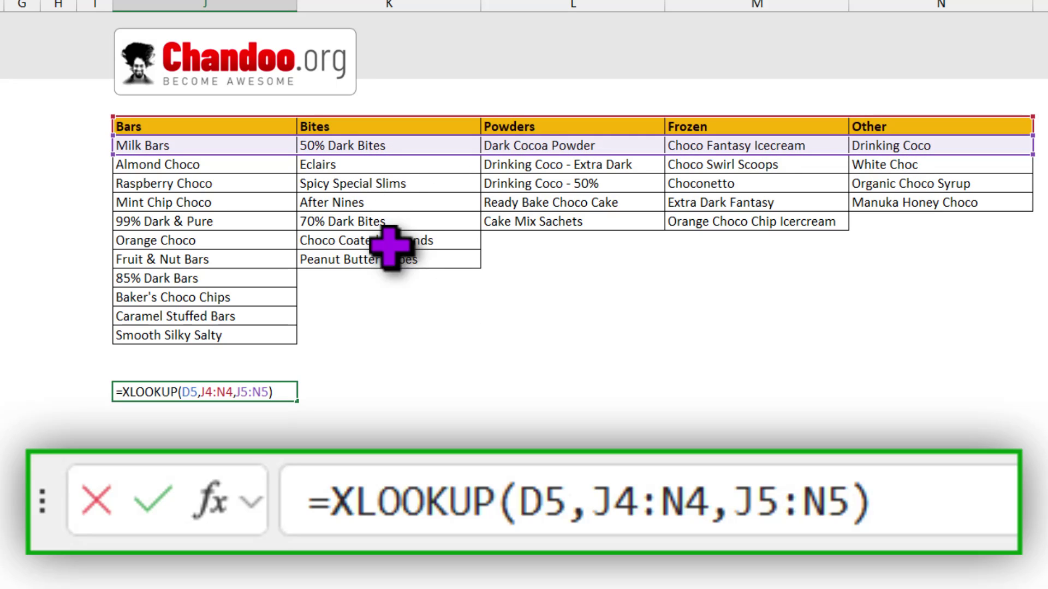
pyautogui.hotkey('ctrl', 'Return')
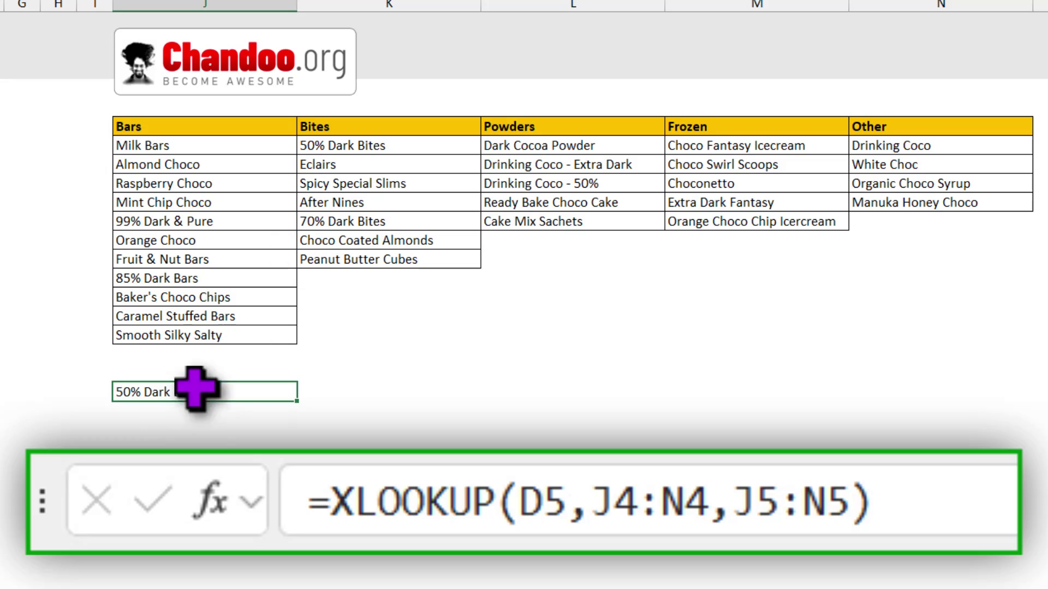
# Step: Change J18's results range to J5:N15 so the full Bites product list spills down
pyautogui.doubleClick(233, 393)
pyautogui.moveTo(236, 392); pyautogui.dragTo(273, 391)
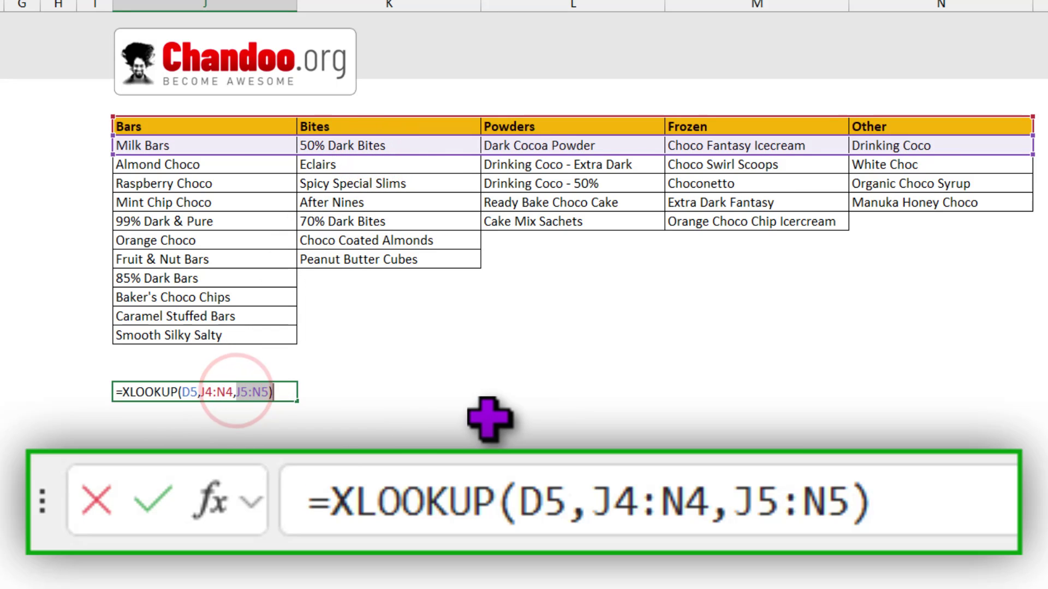
pyautogui.press('BackSpace')
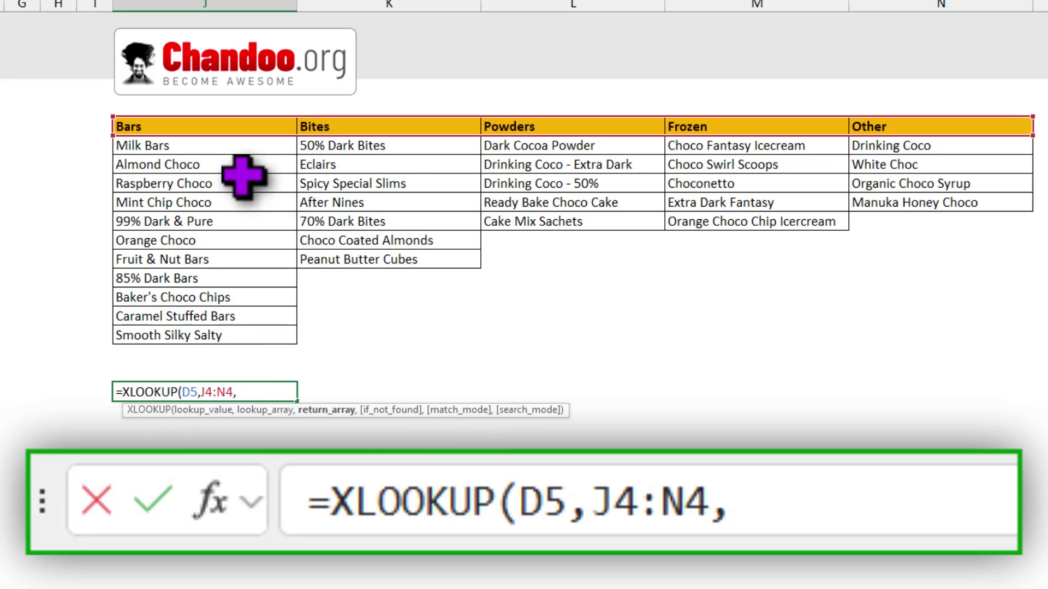
pyautogui.moveTo(176, 145); pyautogui.dragTo(1009, 338)
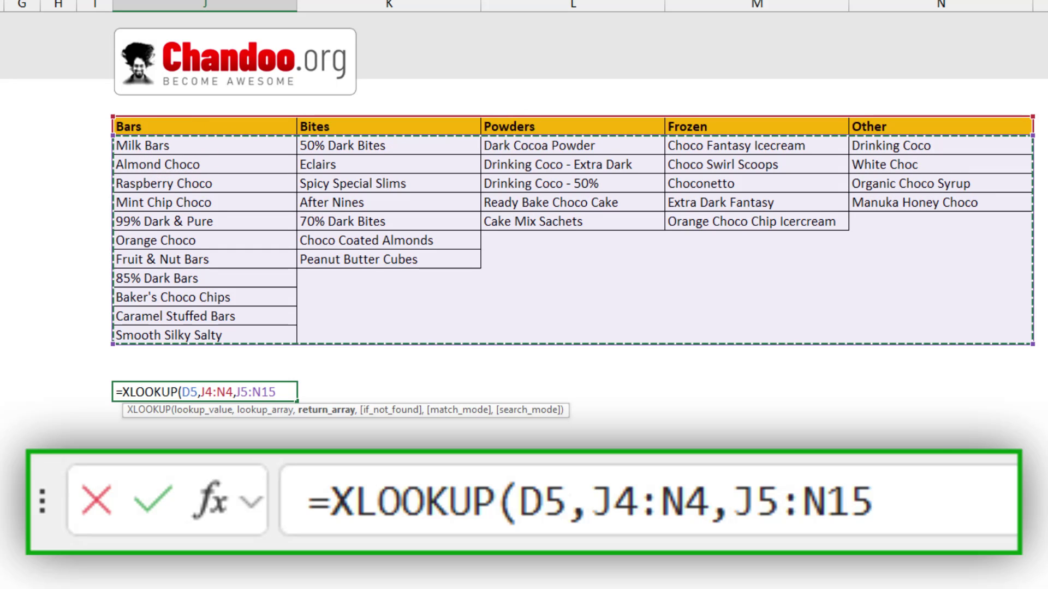
pyautogui.hotkey('ctrl', 'Return')
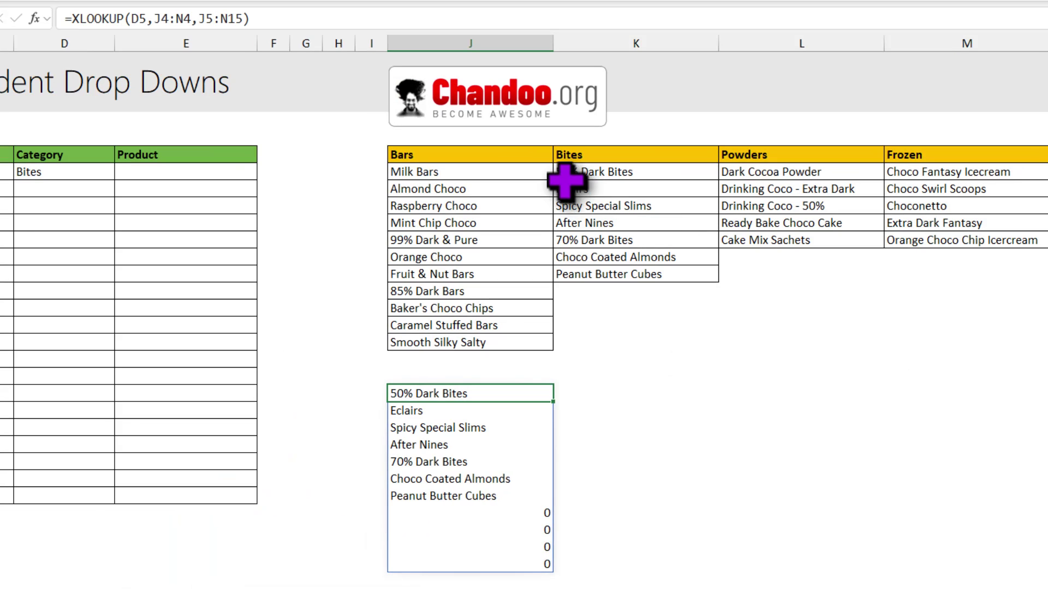
pyautogui.moveTo(456, 388); pyautogui.dragTo(498, 560)
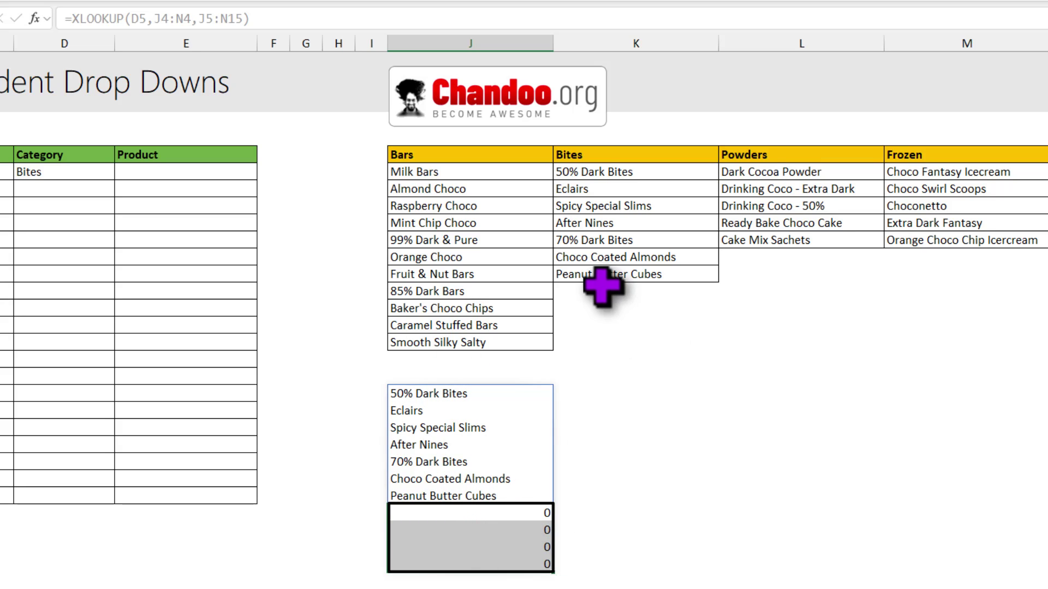
pyautogui.press('F2')
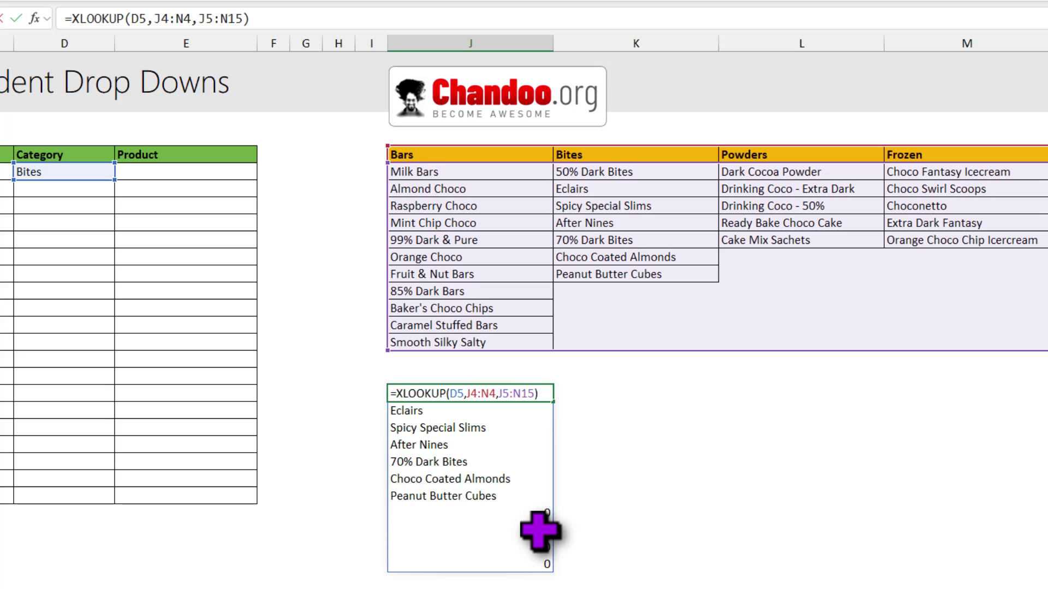
# Step: Clear the Bites category from D5, leaving the test lookup showing #N/A
pyautogui.click(76, 174)
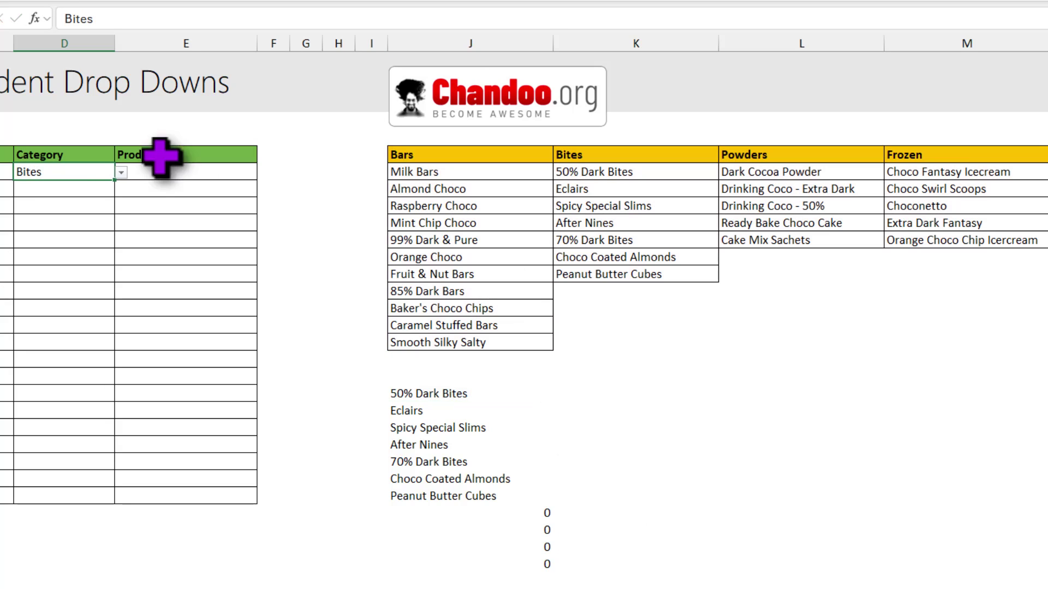
pyautogui.click(62, 173)
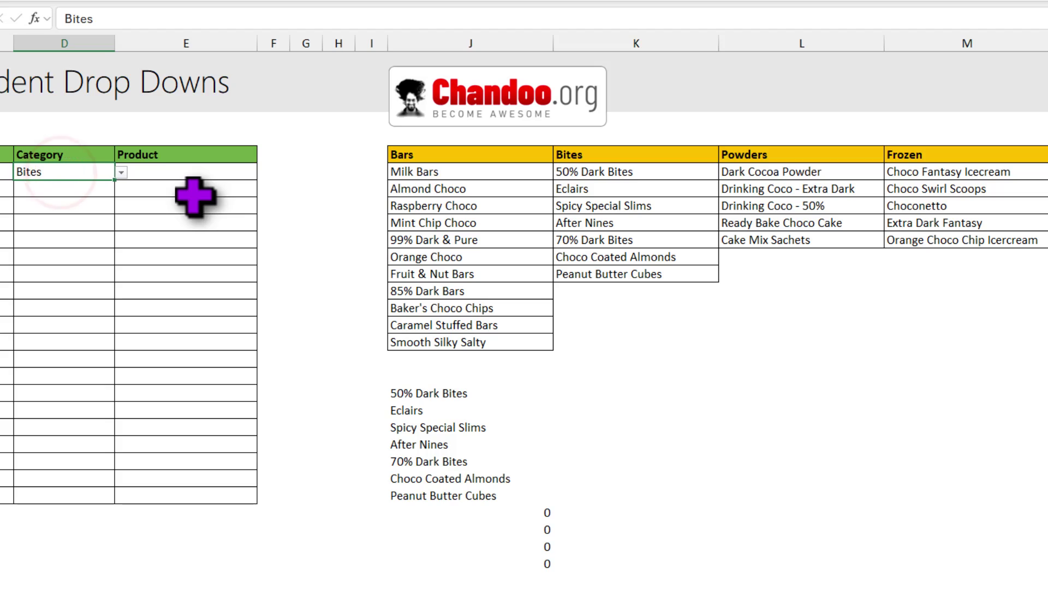
pyautogui.press('Delete')
pyautogui.click(439, 396)
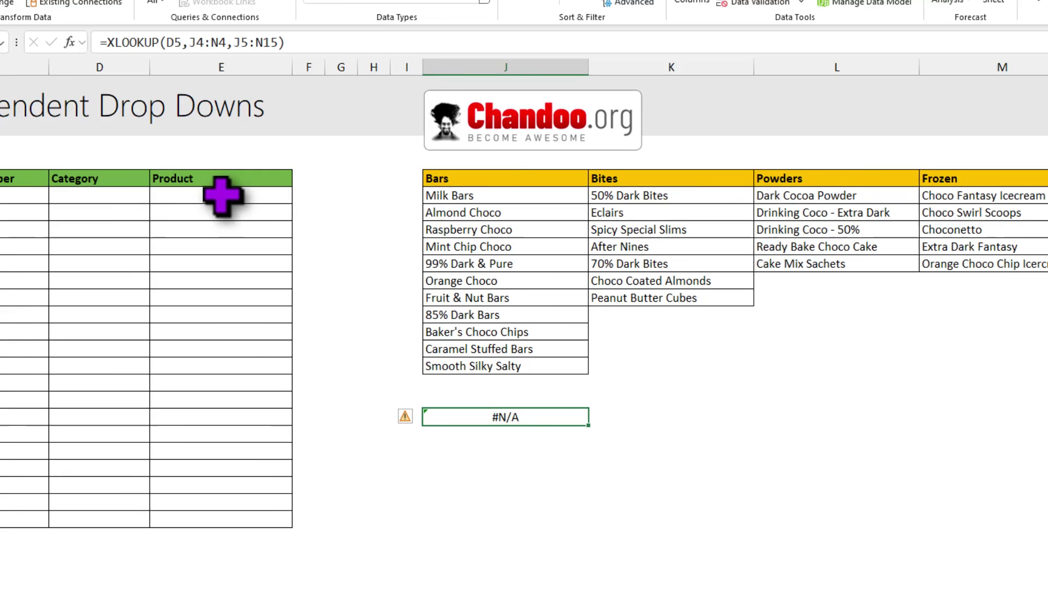
pyautogui.click(143, 170)
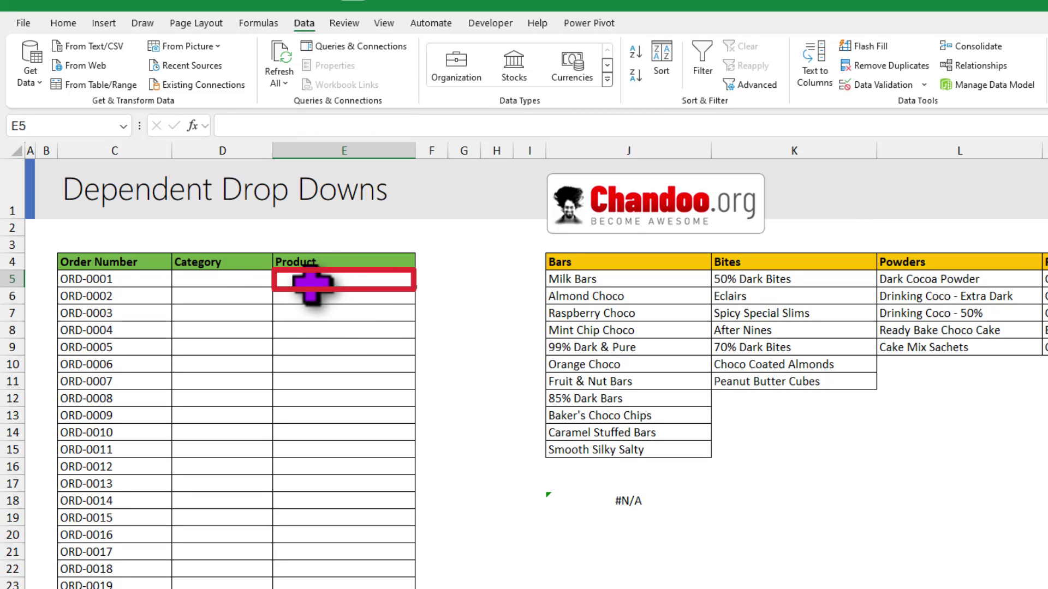
# Step: Set Product cell E5's validation to allow a List and begin its source as =xlookup($D$5
pyautogui.click(869, 85)
pyautogui.click(345, 398)
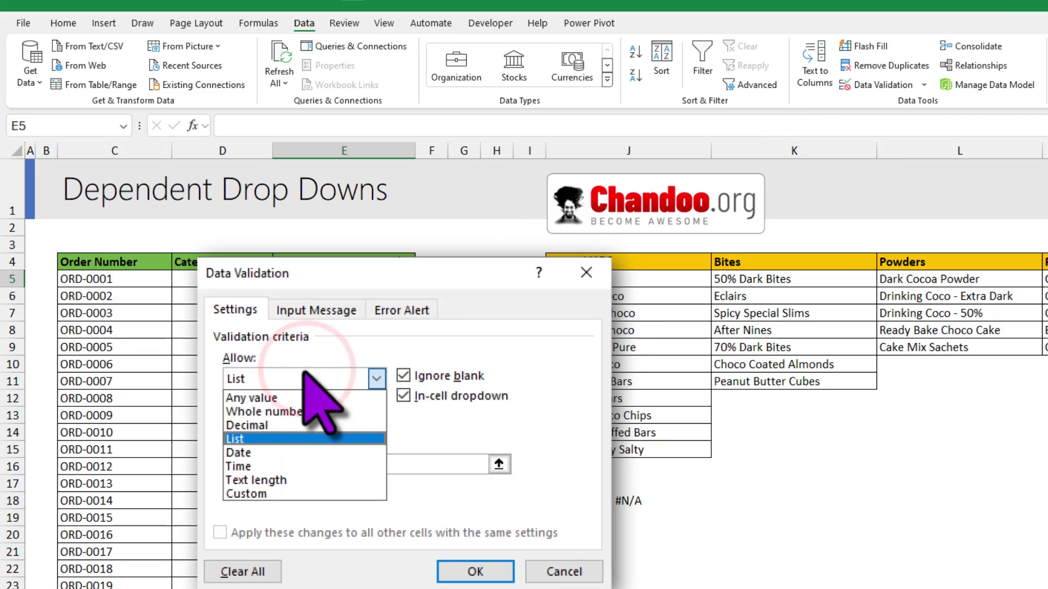
pyautogui.click(313, 441)
pyautogui.click(292, 467)
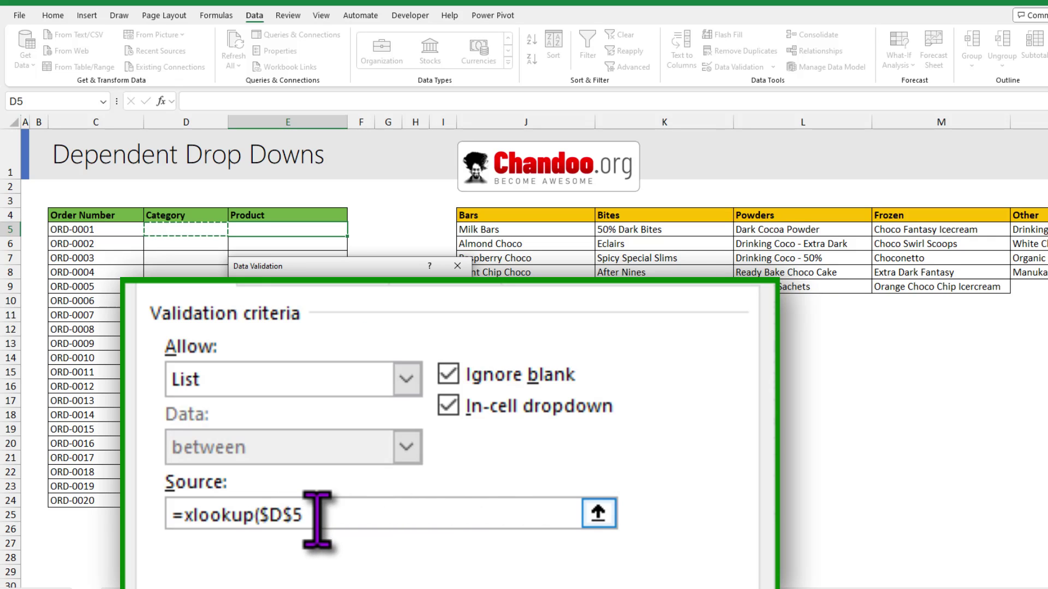
# Step: Finish E5's list source as =xlookup(D5,$J$4:$N$4,$J$5:$N$15) and accept it despite the error warning
pyautogui.moveTo(261, 515); pyautogui.dragTo(309, 513)
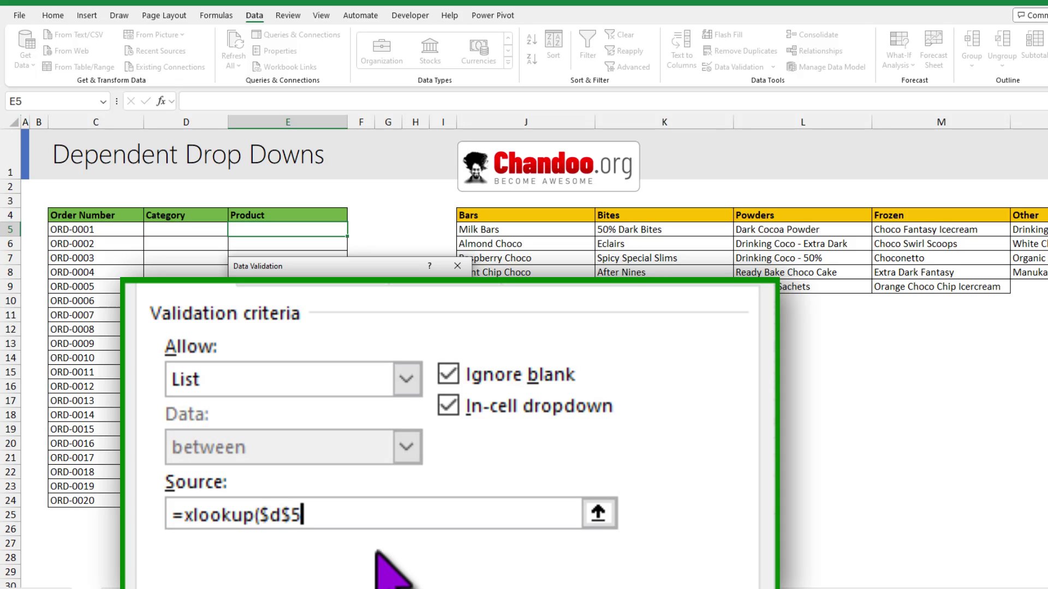
pyautogui.press('F4')
pyautogui.press('F4')
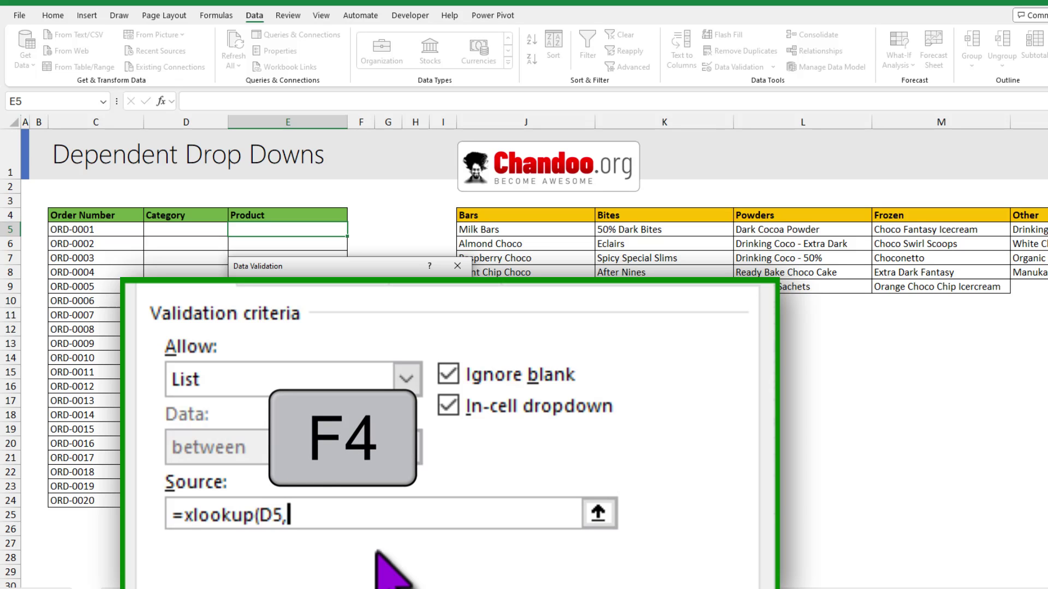
pyautogui.moveTo(515, 219); pyautogui.dragTo(1037, 217)
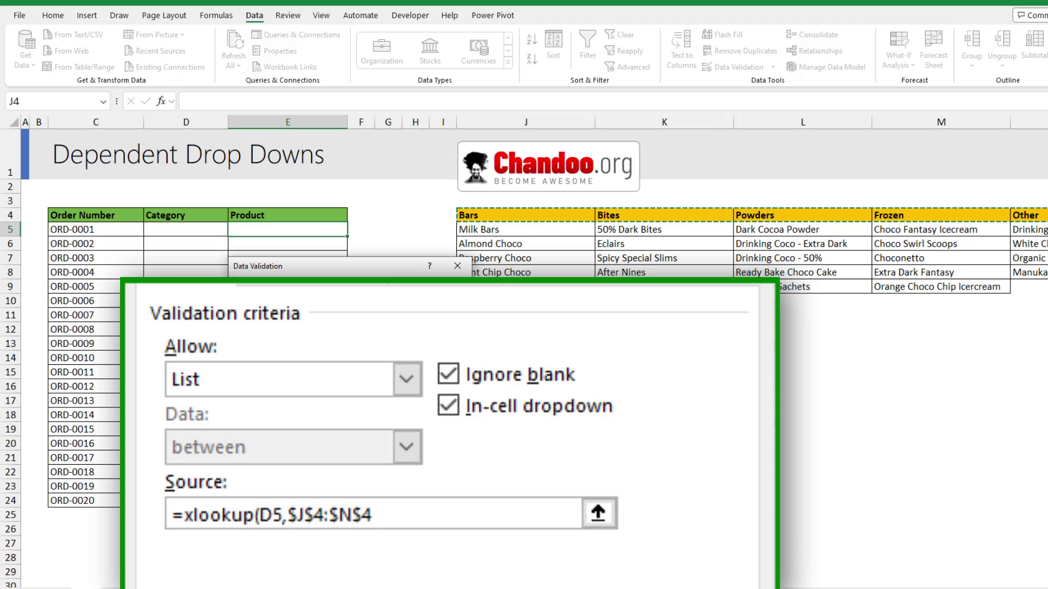
pyautogui.click(294, 516)
pyautogui.click(312, 516)
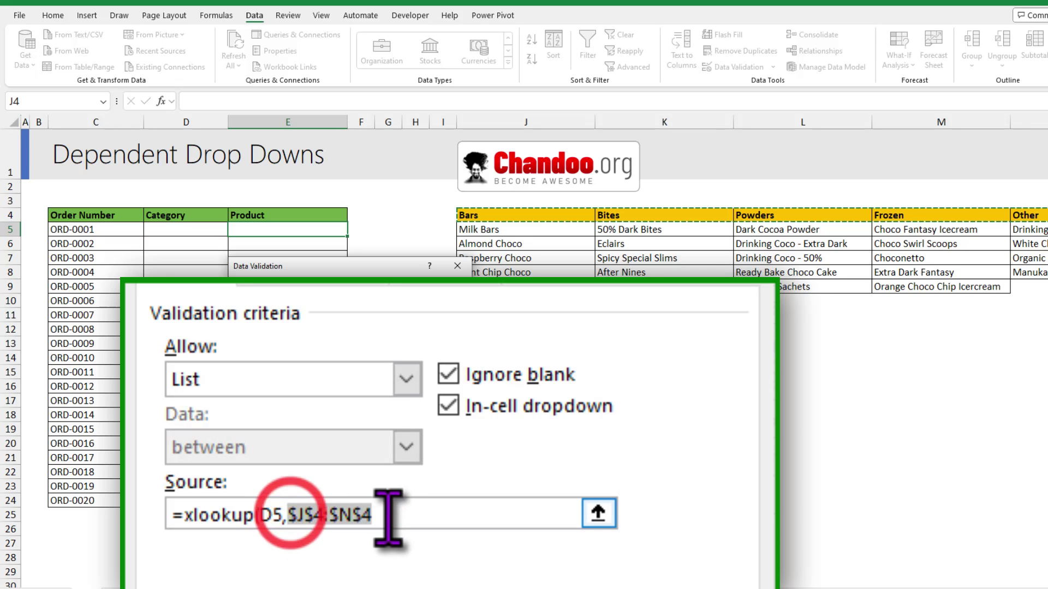
pyautogui.click(377, 515)
pyautogui.write(',')
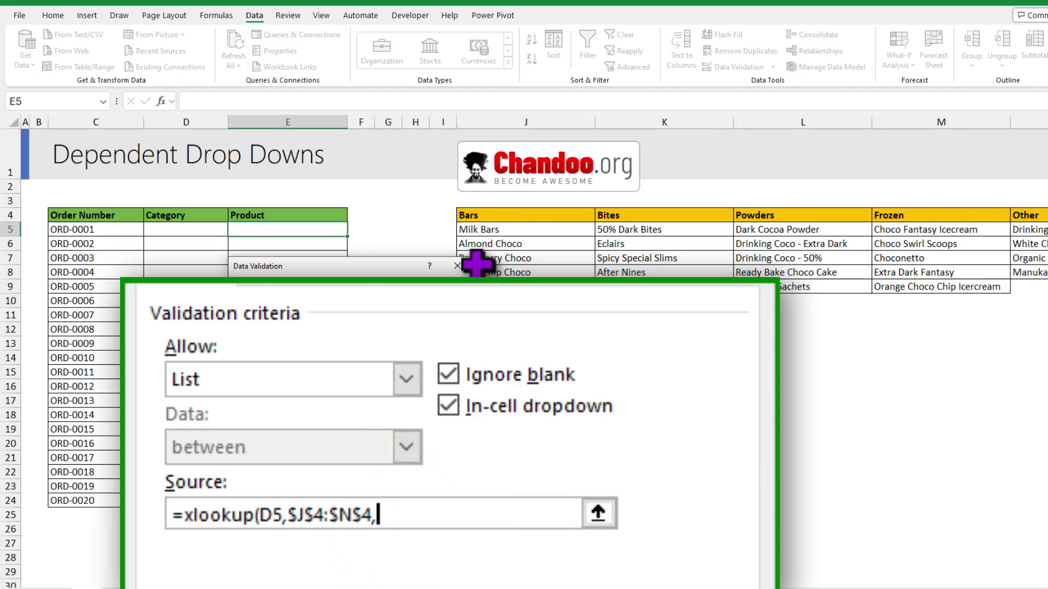
pyautogui.moveTo(484, 229); pyautogui.dragTo(1039, 385)
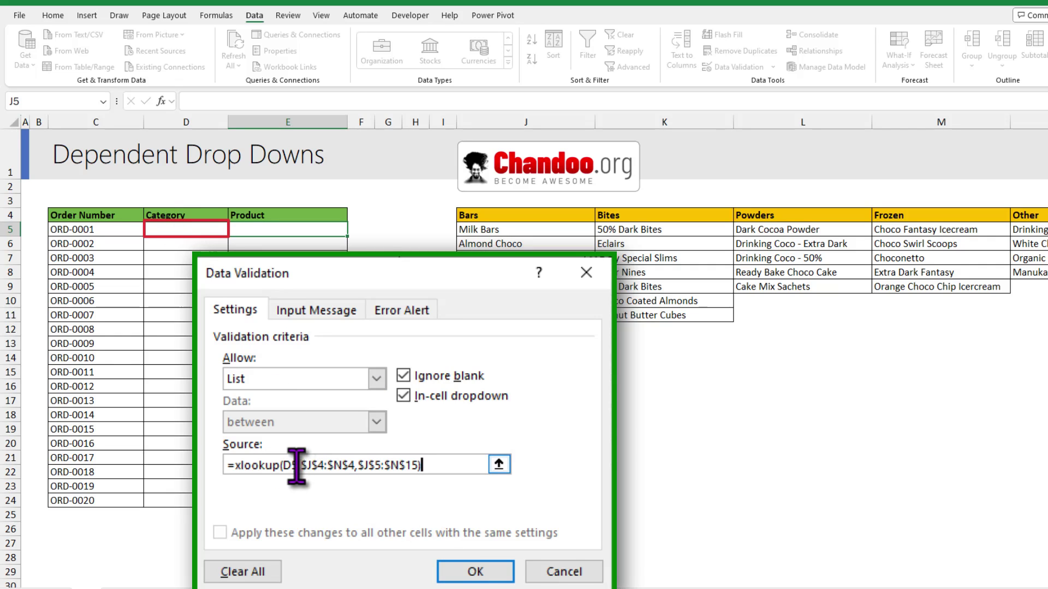
pyautogui.click(468, 572)
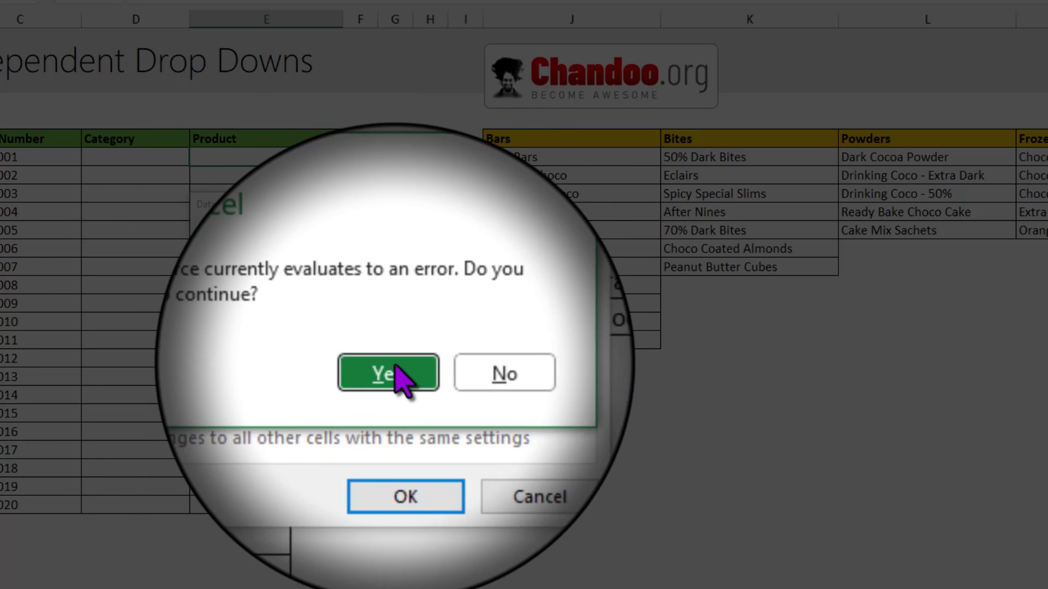
pyautogui.click(397, 366)
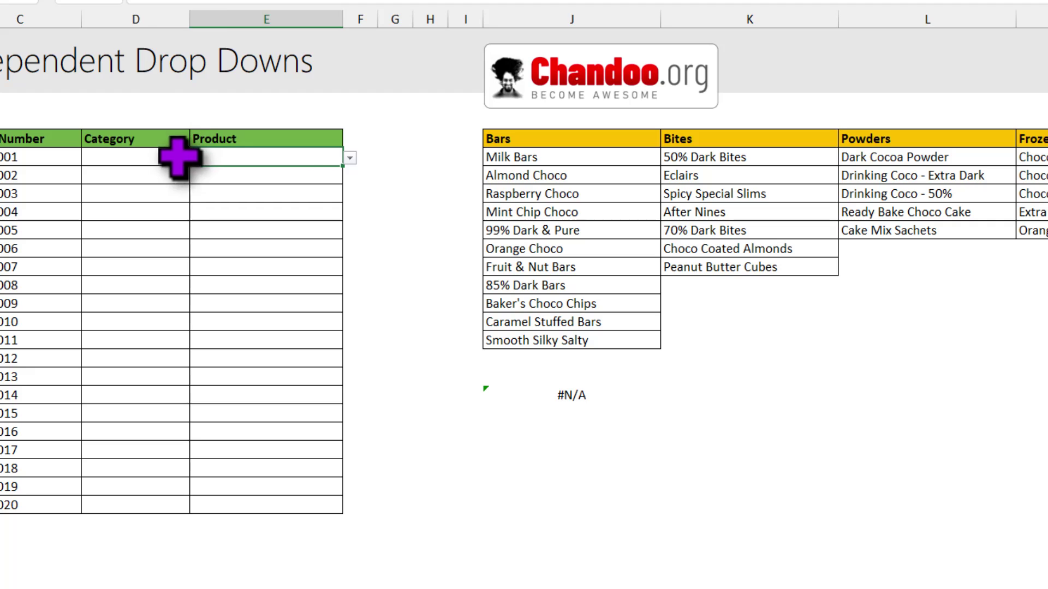
# Step: Choose Bites for ORD-0001, then Eclairs from its Bites-only product dropdown
pyautogui.click(157, 157)
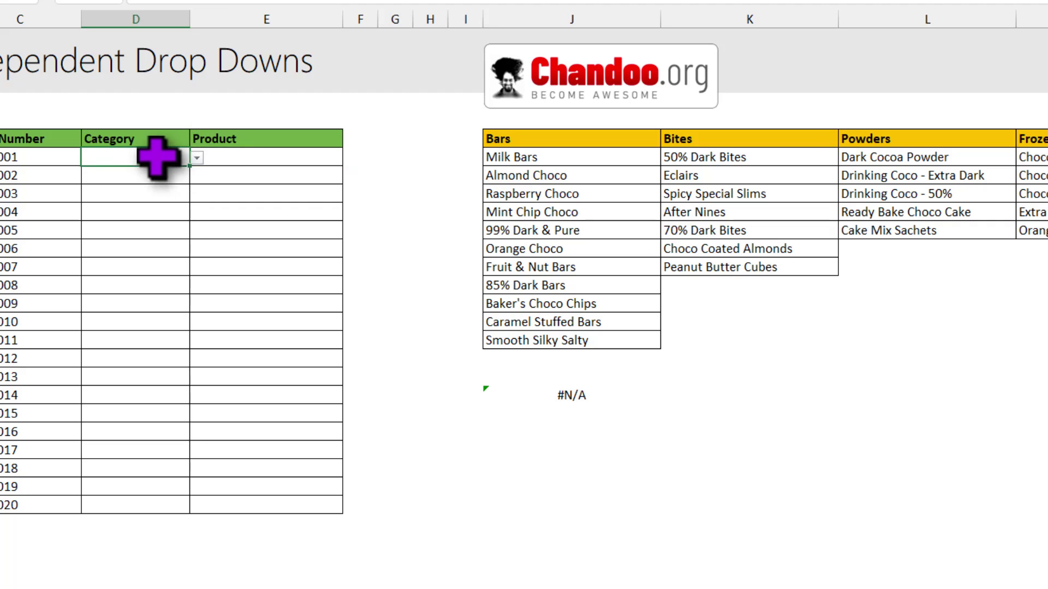
pyautogui.click(298, 157)
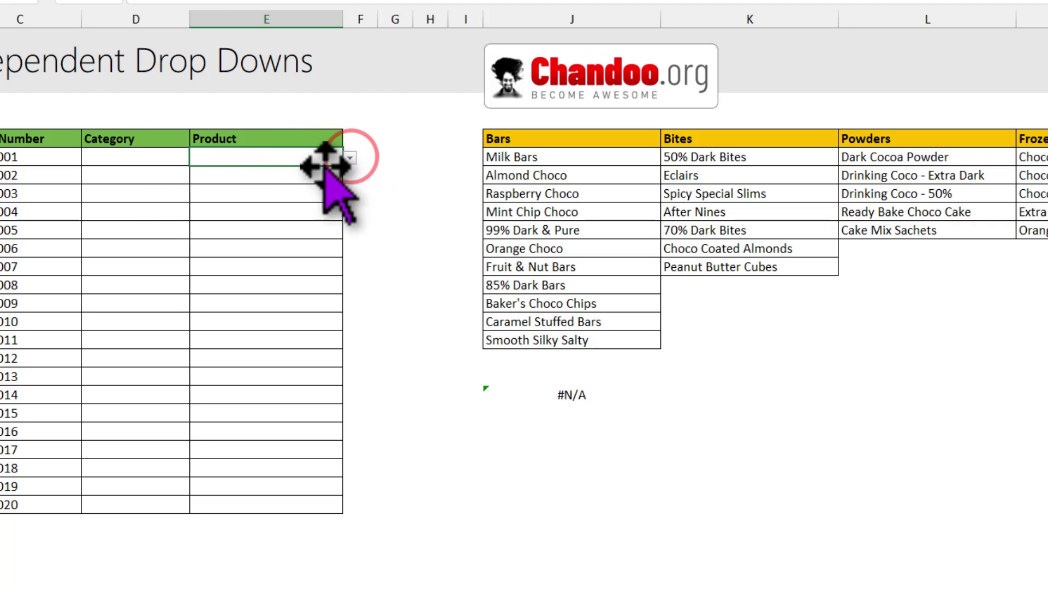
pyautogui.click(165, 158)
pyautogui.click(196, 157)
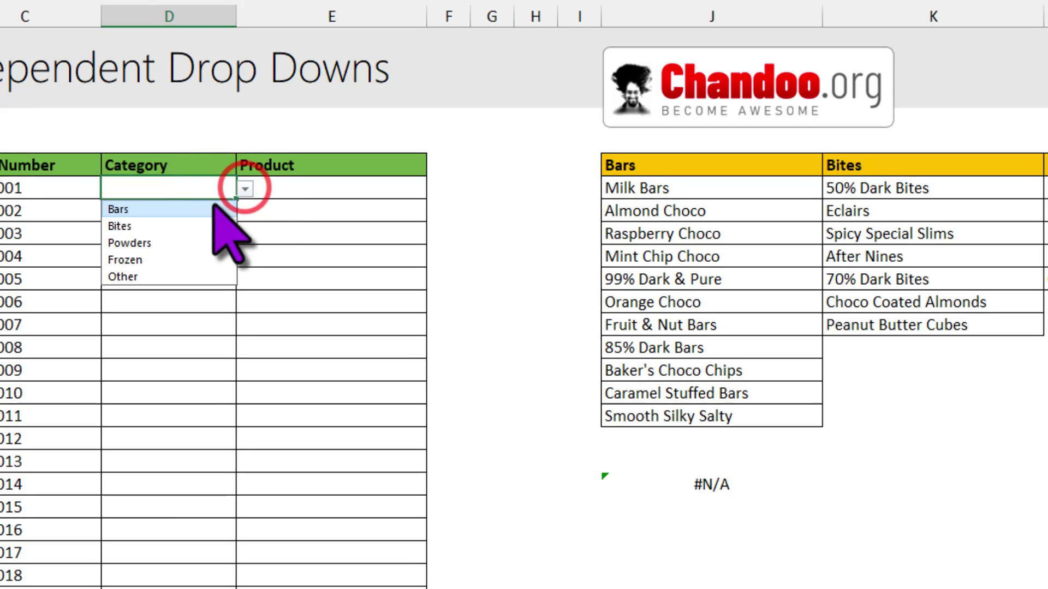
pyautogui.click(174, 226)
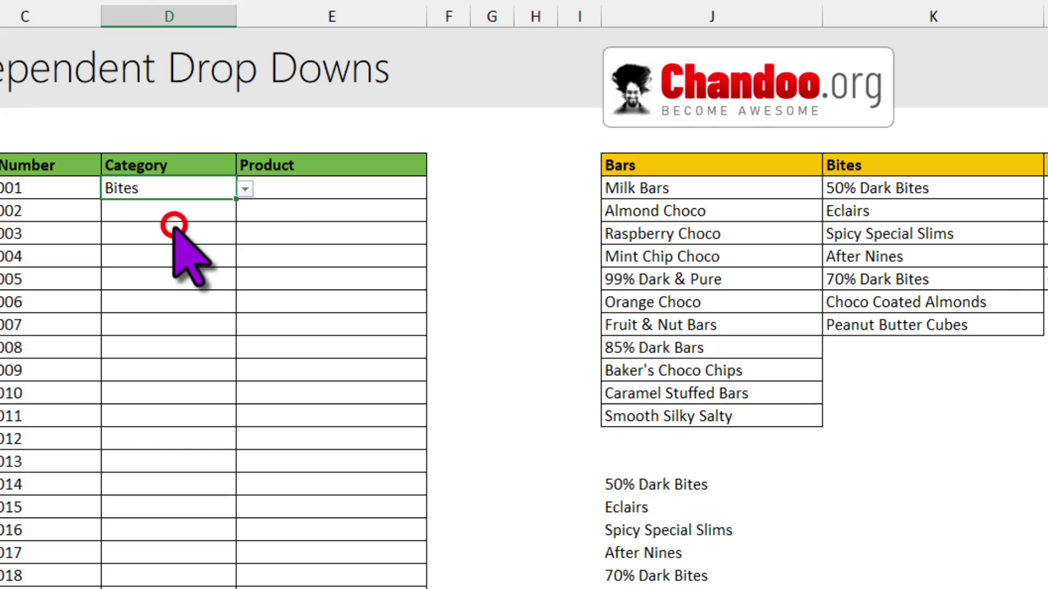
pyautogui.click(367, 191)
pyautogui.click(435, 189)
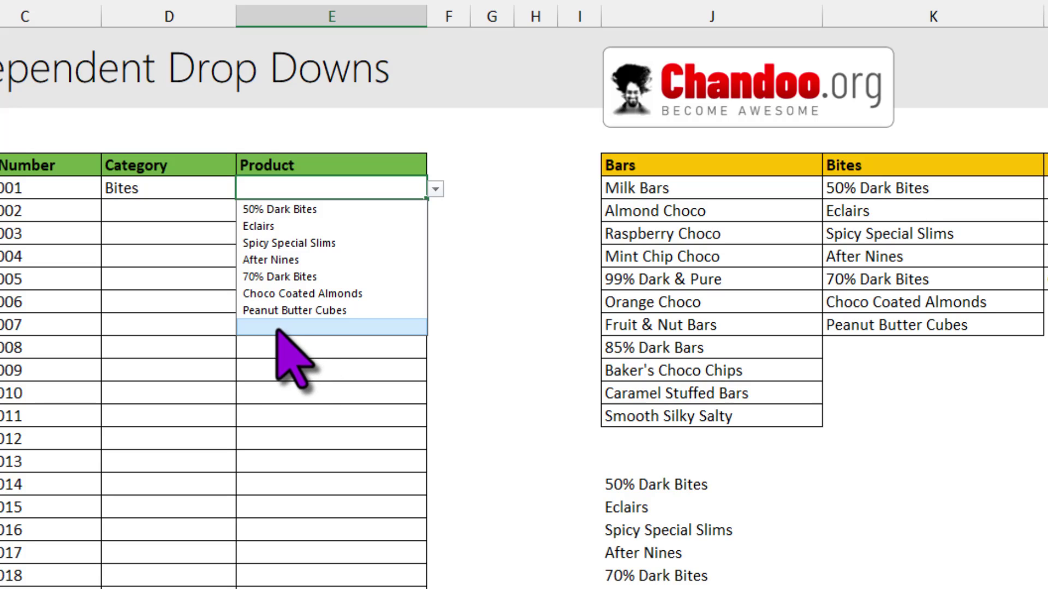
pyautogui.click(272, 226)
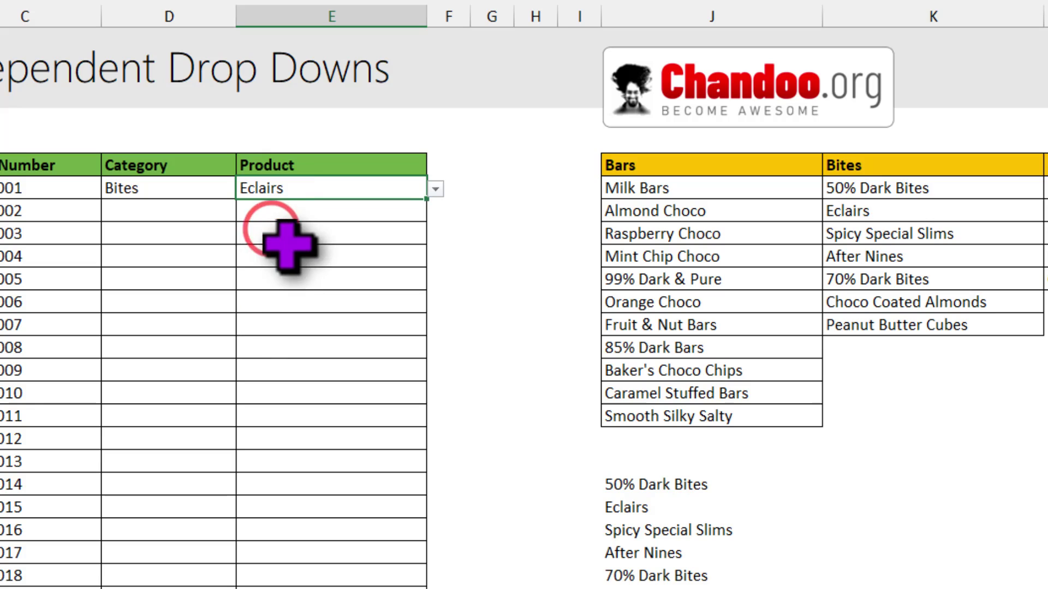
pyautogui.moveTo(381, 209); pyautogui.dragTo(369, 583)
pyautogui.click(354, 191)
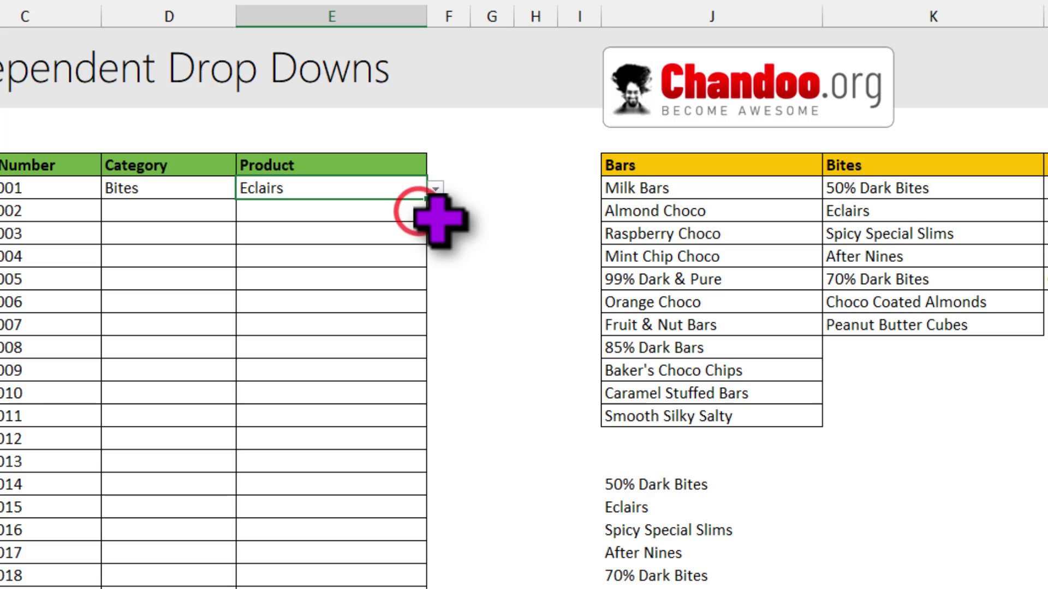
# Step: Copy E5 and paste only its validation rule onto the Product cells below
pyautogui.hotkey('ctrl', 'c')
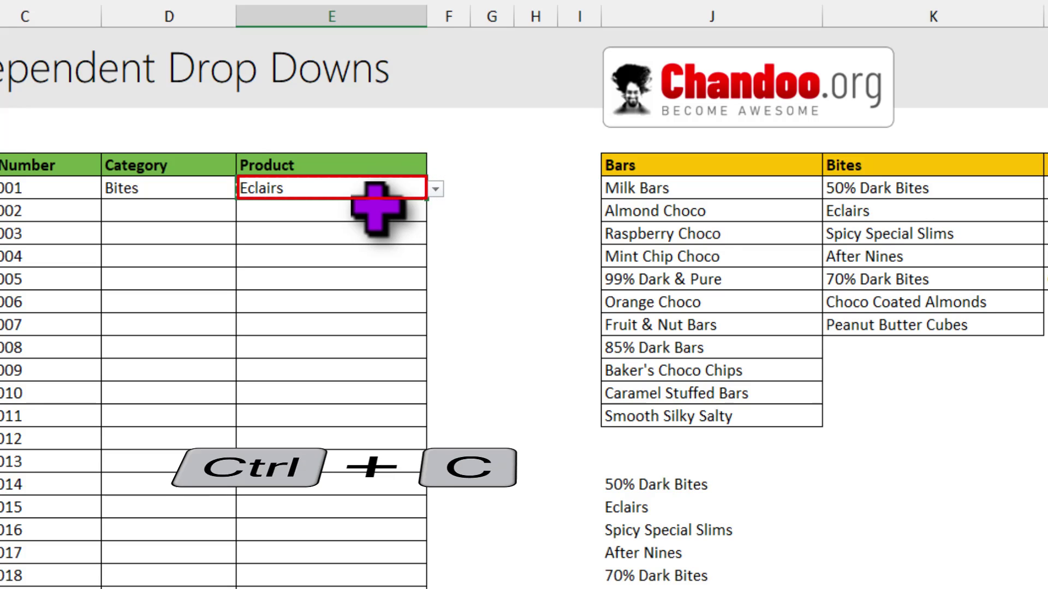
pyautogui.moveTo(363, 213); pyautogui.dragTo(373, 587)
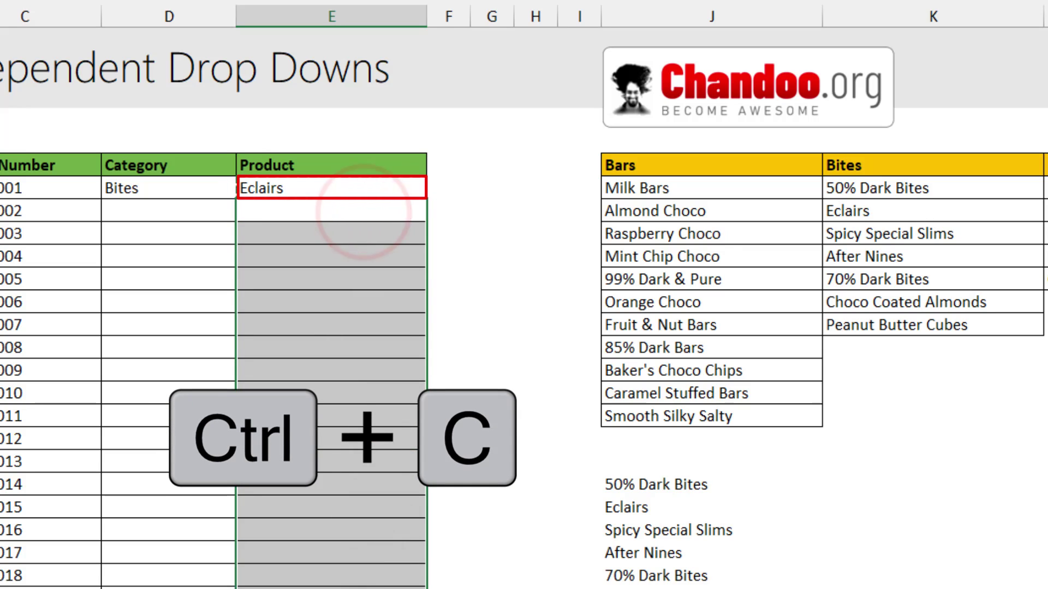
pyautogui.rightClick(293, 226)
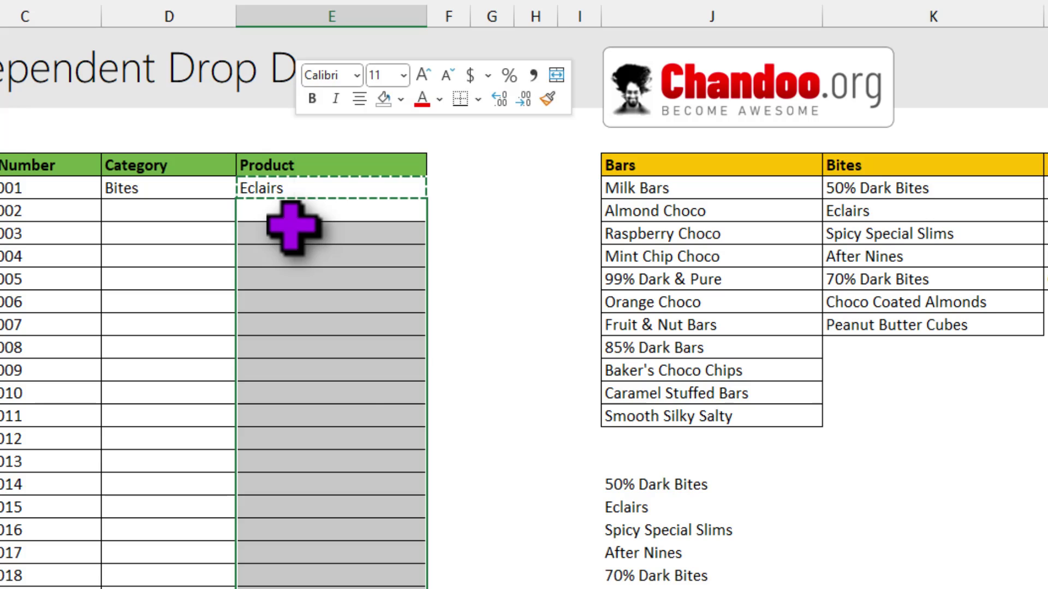
pyautogui.click(355, 295)
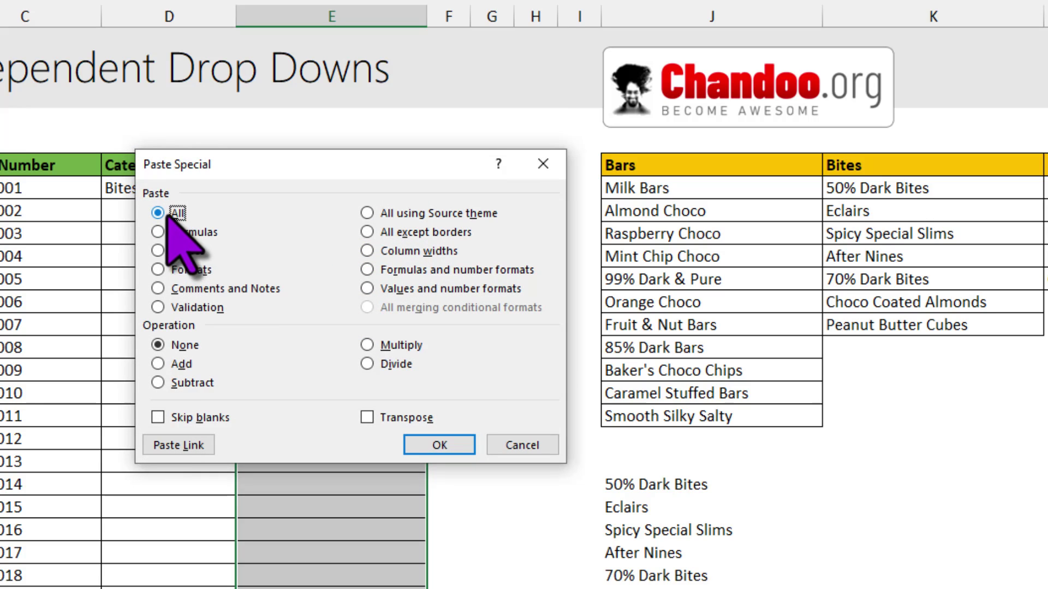
pyautogui.click(175, 308)
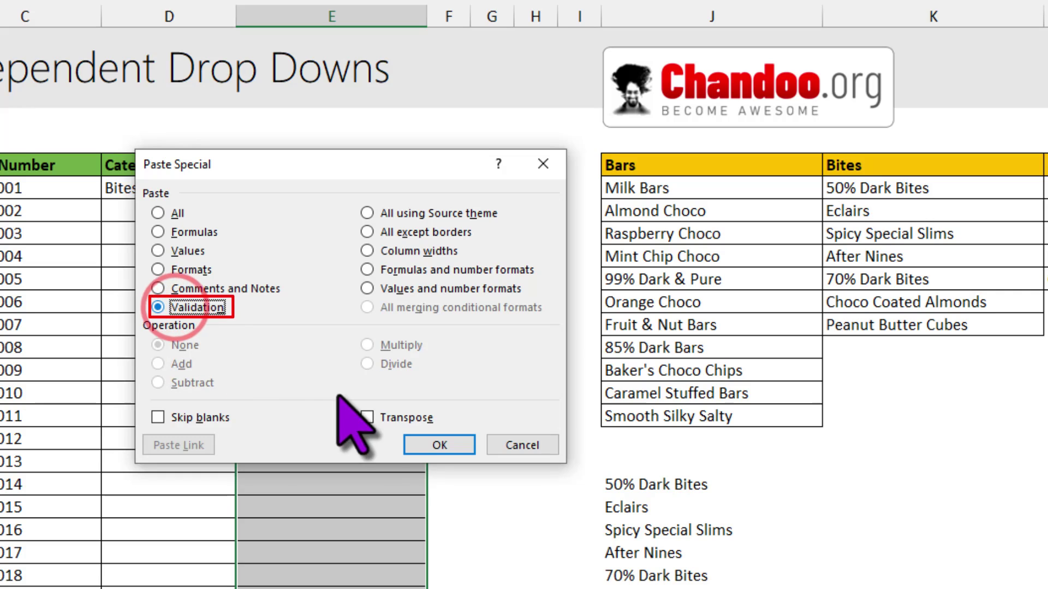
pyautogui.click(445, 445)
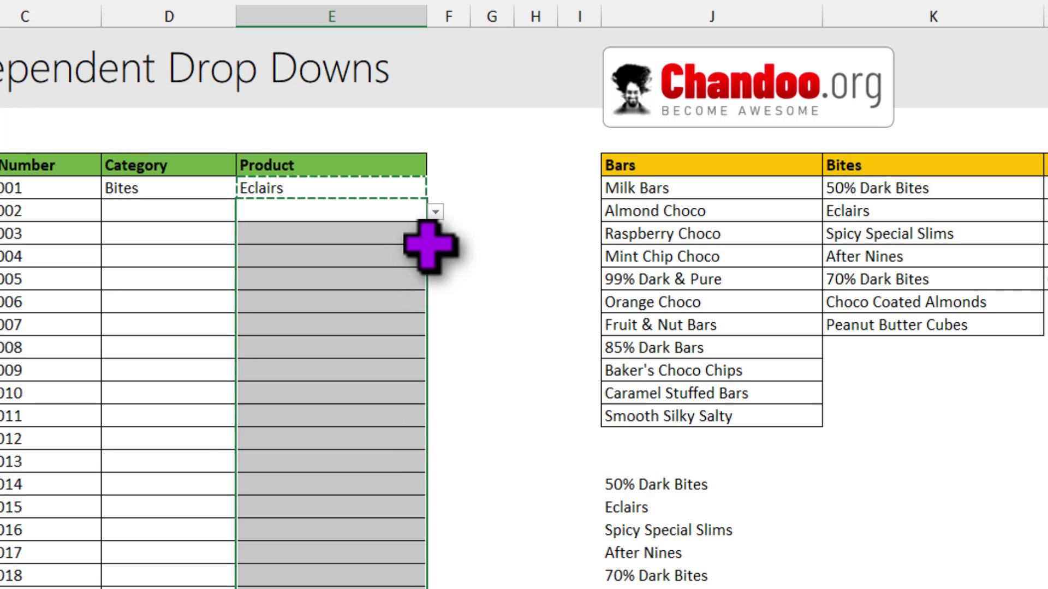
pyautogui.click(388, 228)
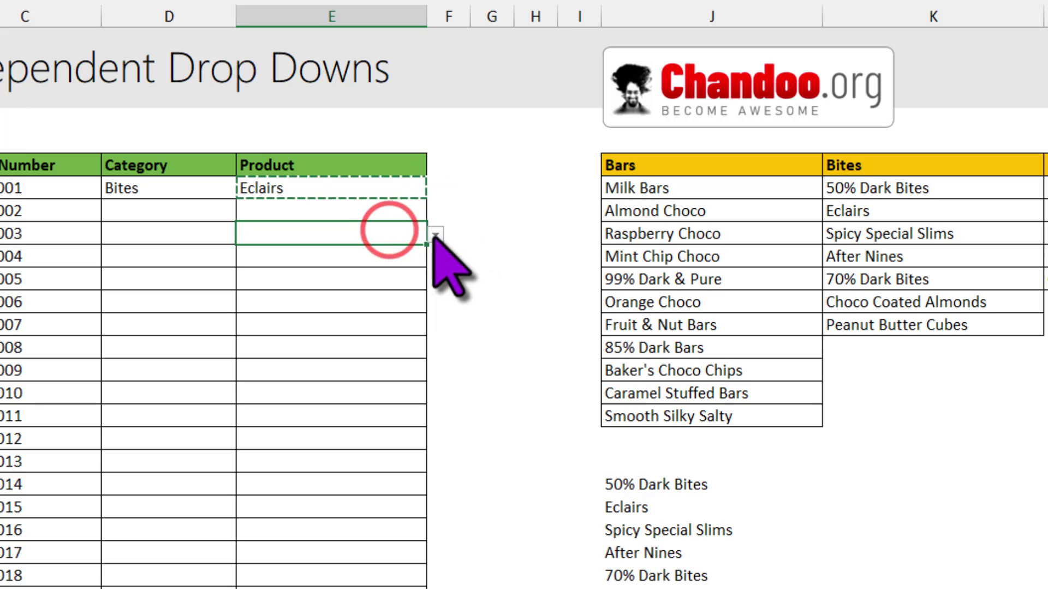
# Step: Confirm that several lower Product cells now have a dropdown
pyautogui.click(413, 263)
pyautogui.click(396, 278)
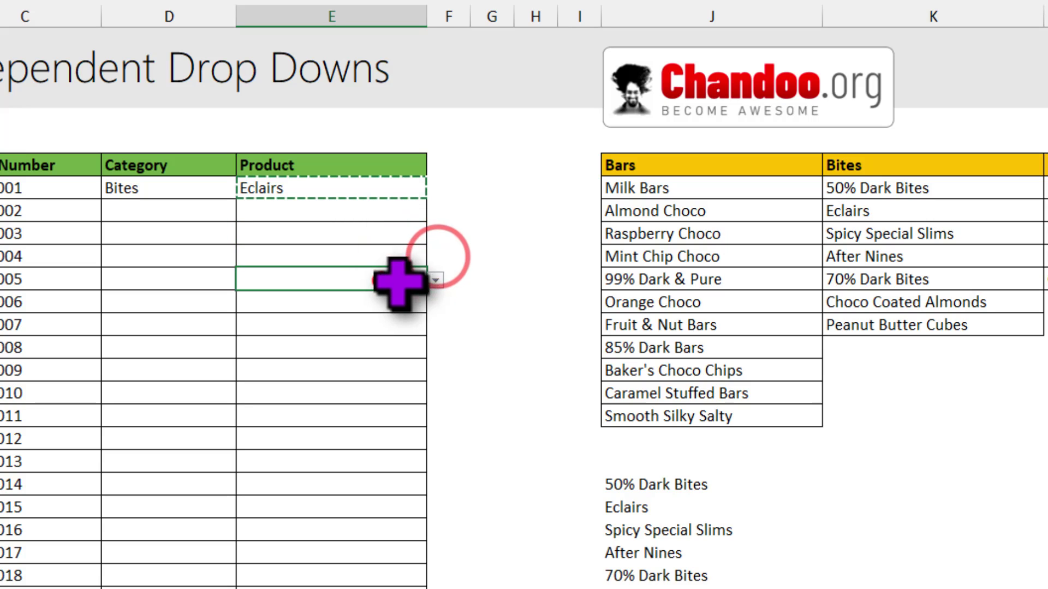
pyautogui.click(388, 303)
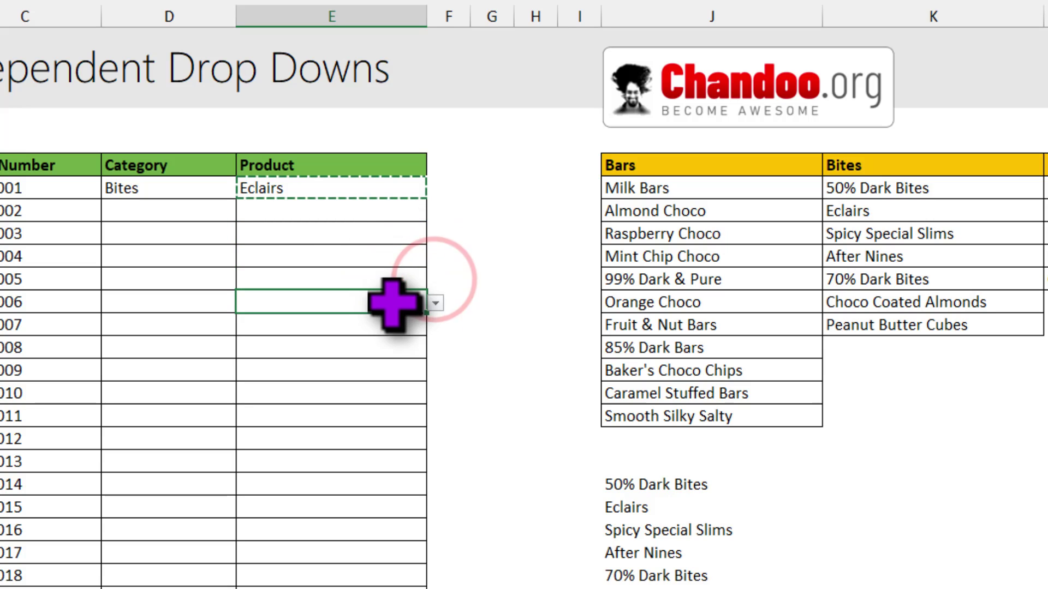
# Step: Set ORD-0002's category to Frozen, view its Frozen products, then scroll down to the formatted table
pyautogui.click(205, 213)
pyautogui.click(245, 212)
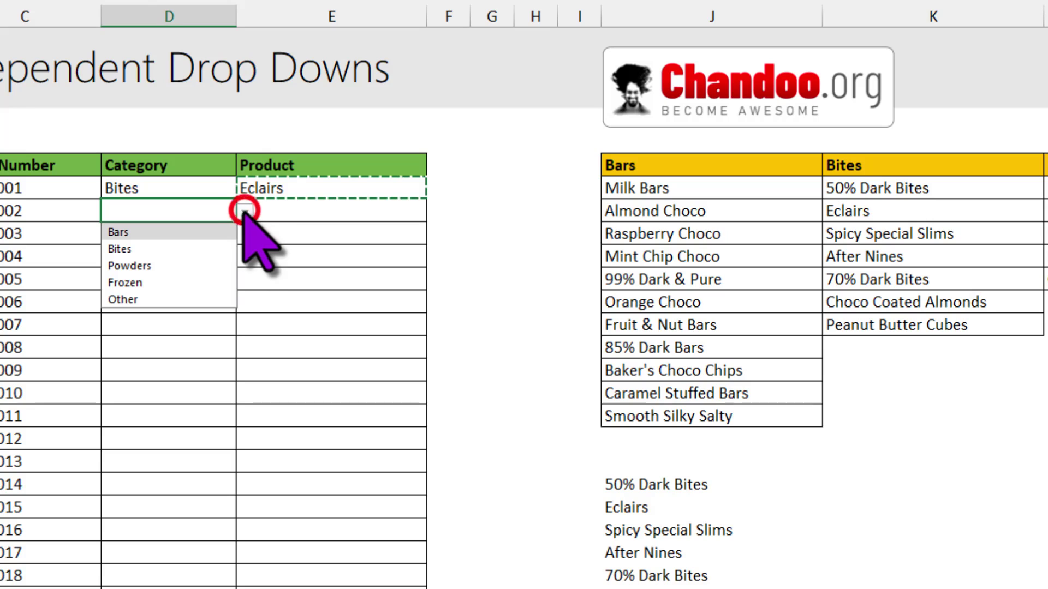
pyautogui.click(183, 282)
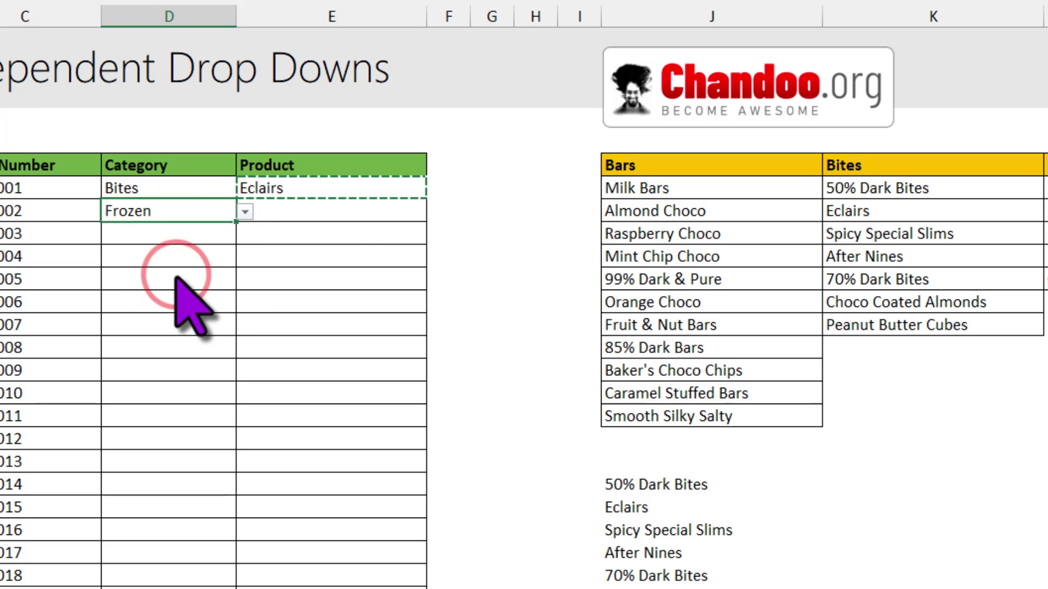
pyautogui.click(335, 212)
pyautogui.click(435, 212)
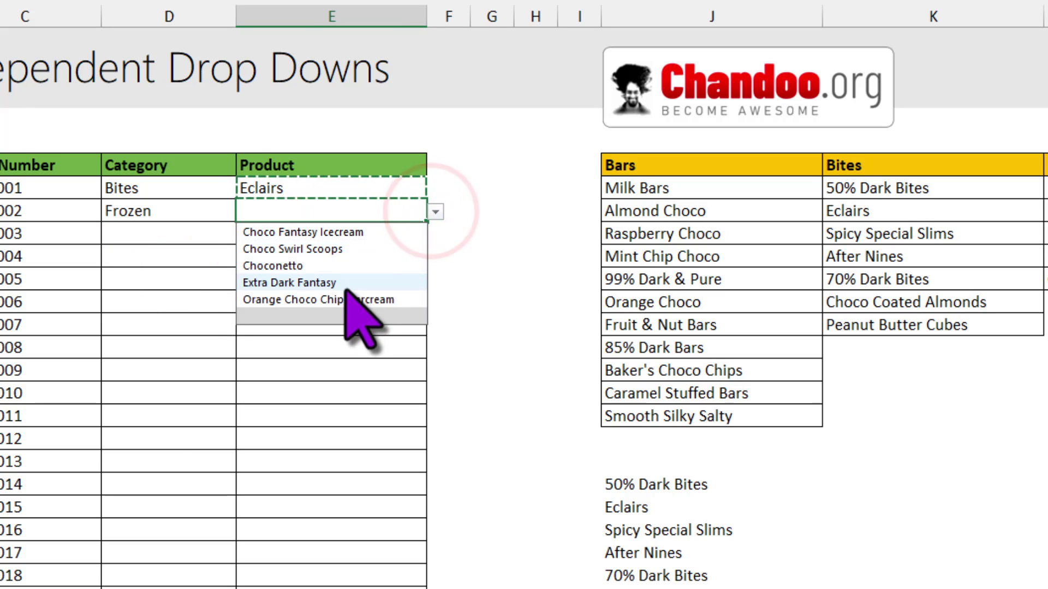
pyautogui.click(311, 219)
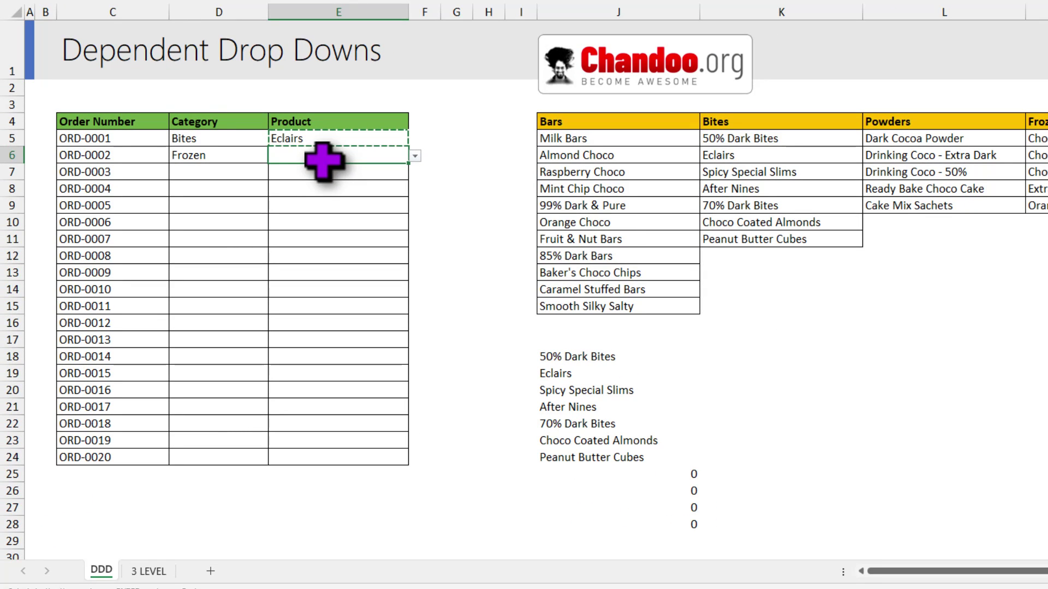
pyautogui.moveTo(89, 121); pyautogui.dragTo(370, 462)
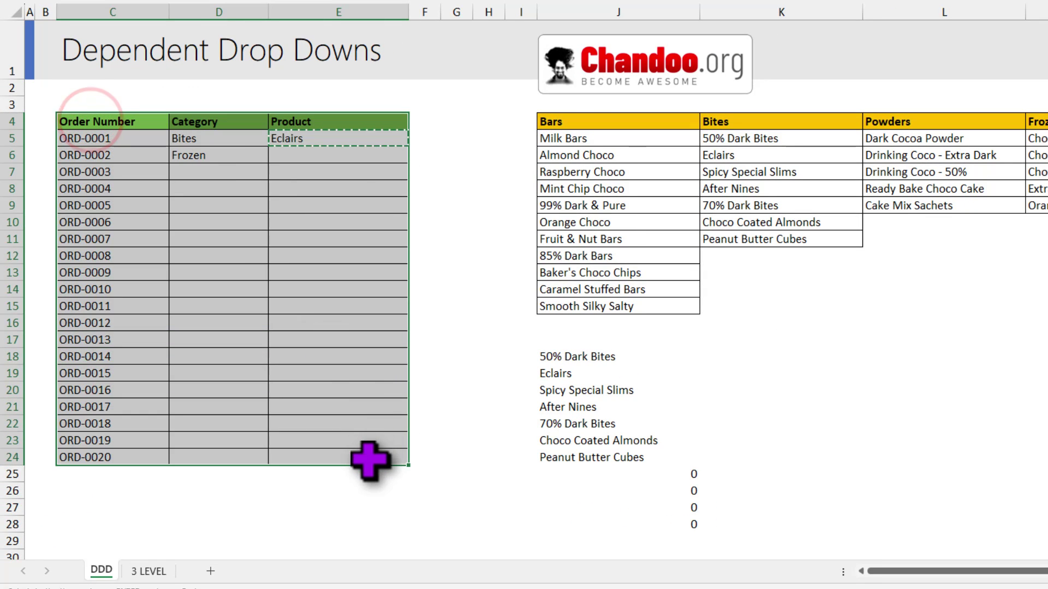
pyautogui.scroll(-18, 365, 451)
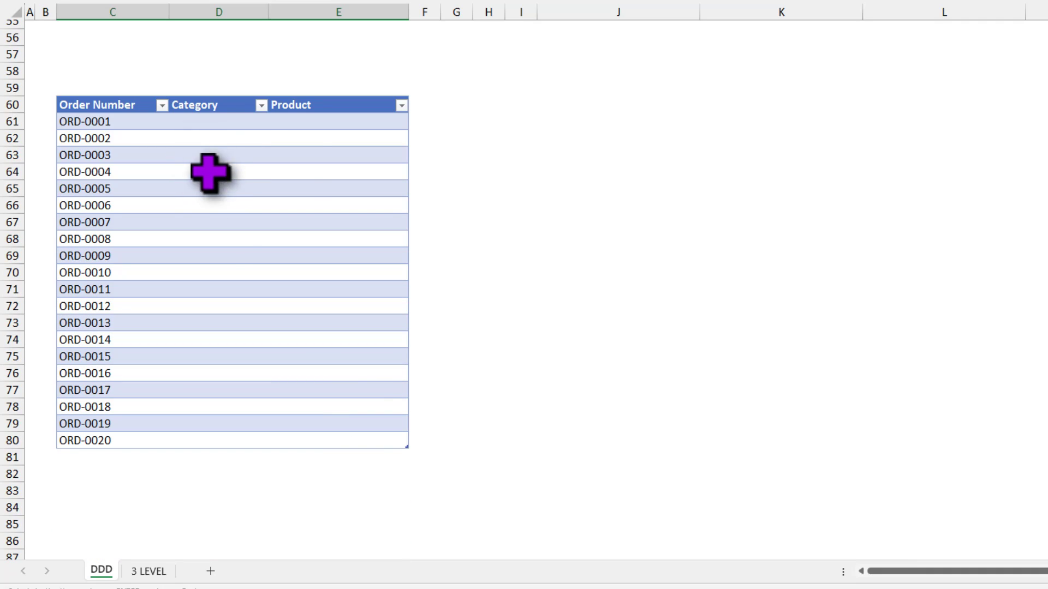
# Step: Choose Powders for ORD-0001 in the lower formatted table and view its Powders product list
pyautogui.click(213, 121)
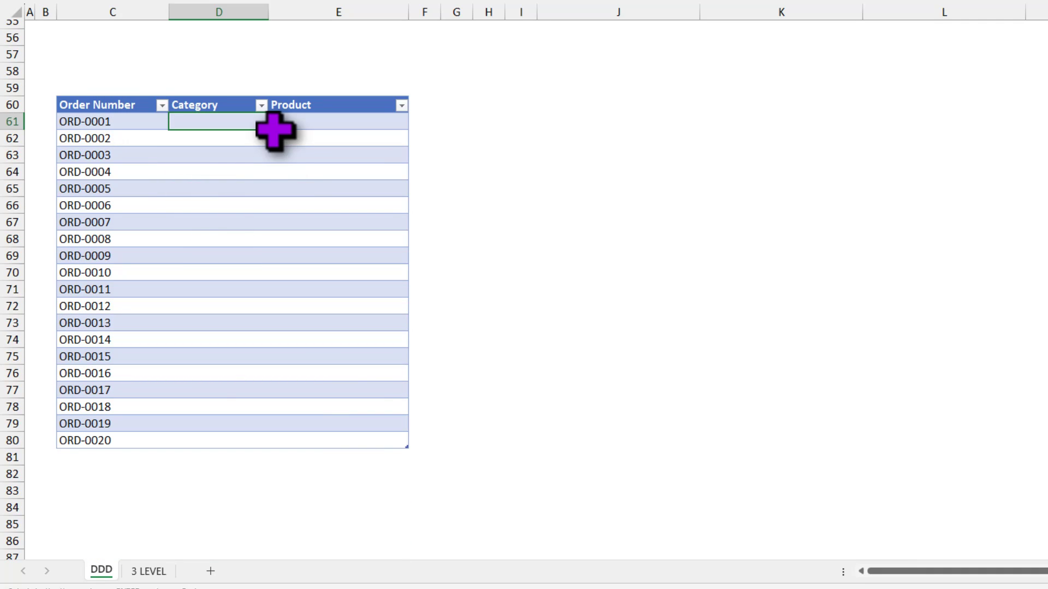
pyautogui.click(275, 123)
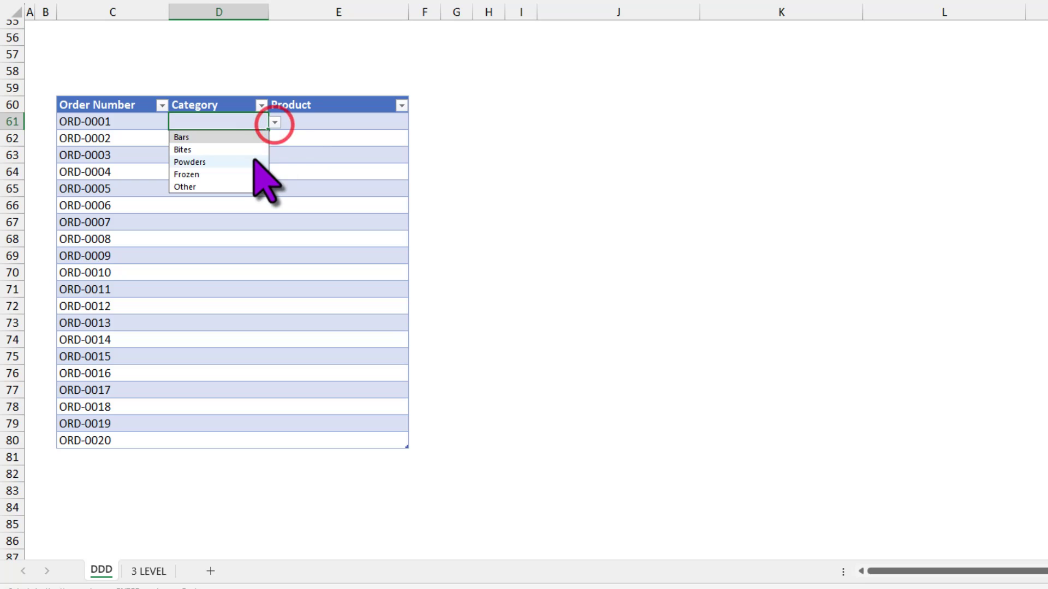
pyautogui.click(246, 164)
pyautogui.click(322, 121)
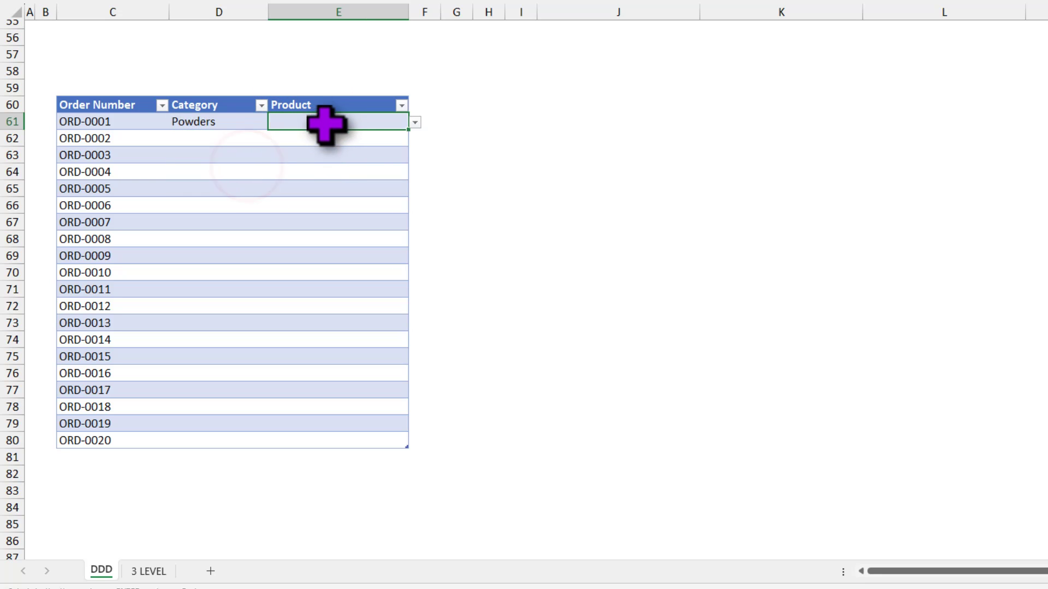
pyautogui.click(415, 122)
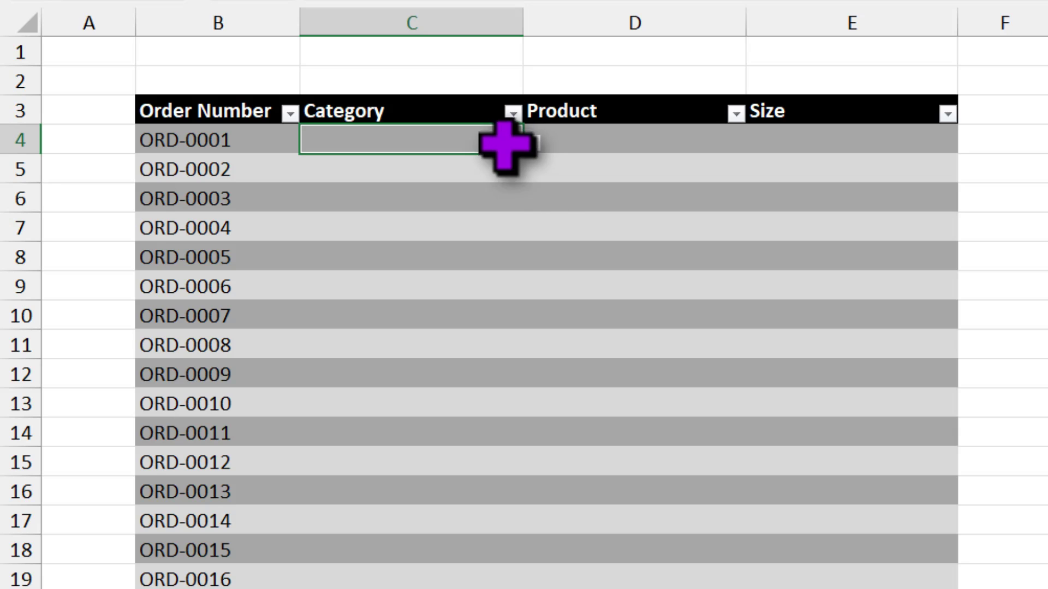
# Step: Fill ORD-0001 with category Bites, product Spicy Special Slims and size 24s
pyautogui.click(530, 141)
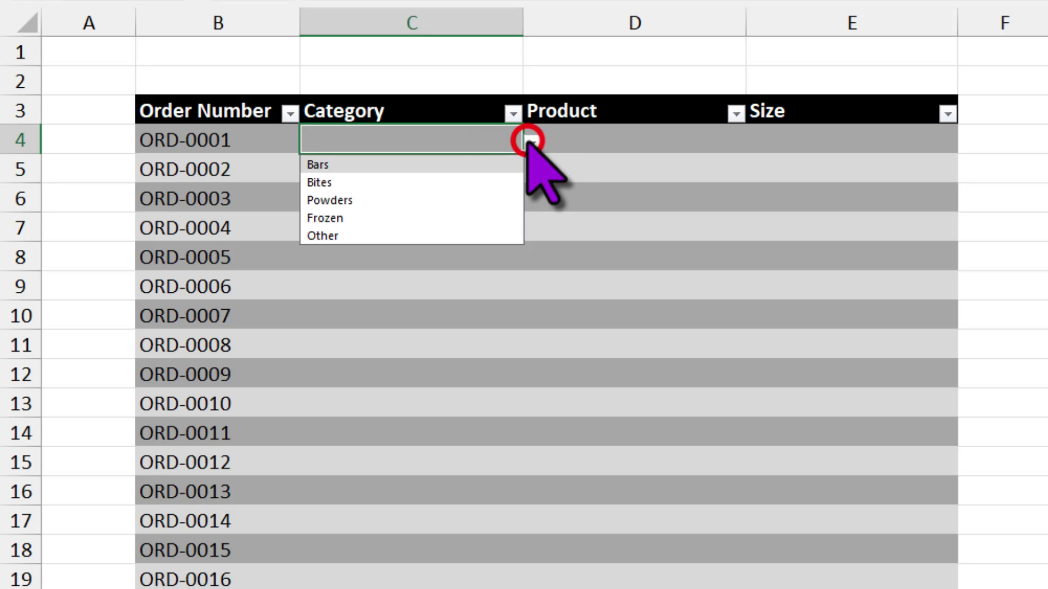
pyautogui.click(463, 184)
pyautogui.click(664, 145)
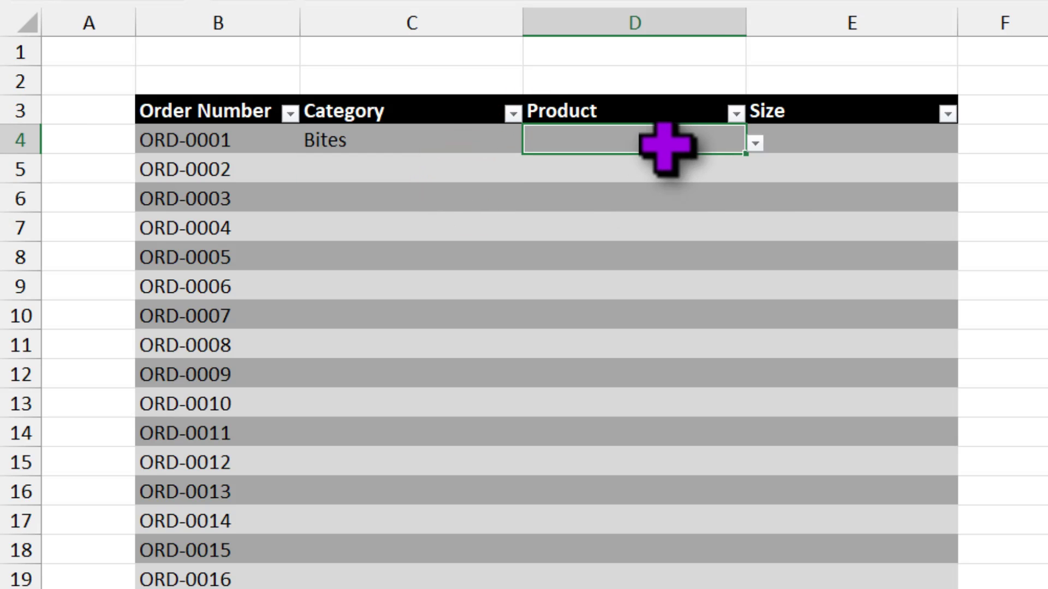
pyautogui.click(755, 143)
pyautogui.click(706, 198)
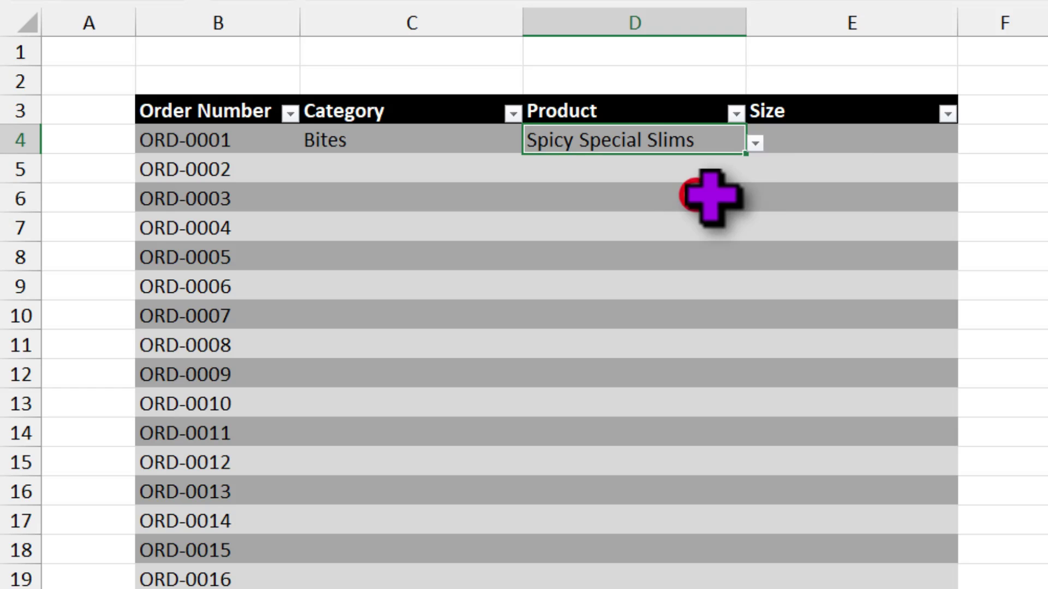
pyautogui.click(849, 137)
pyautogui.click(966, 143)
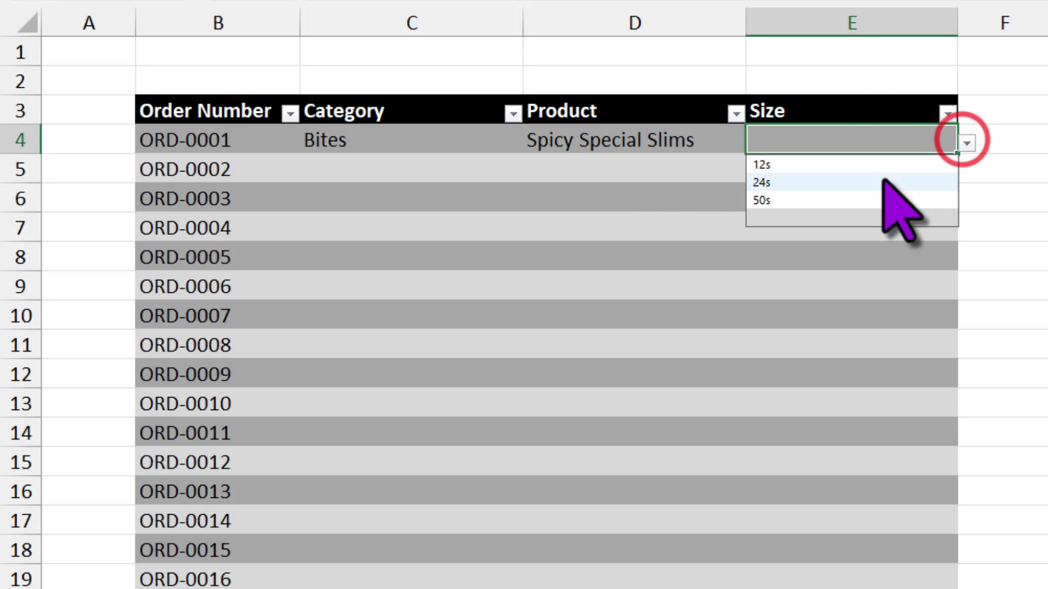
pyautogui.click(875, 183)
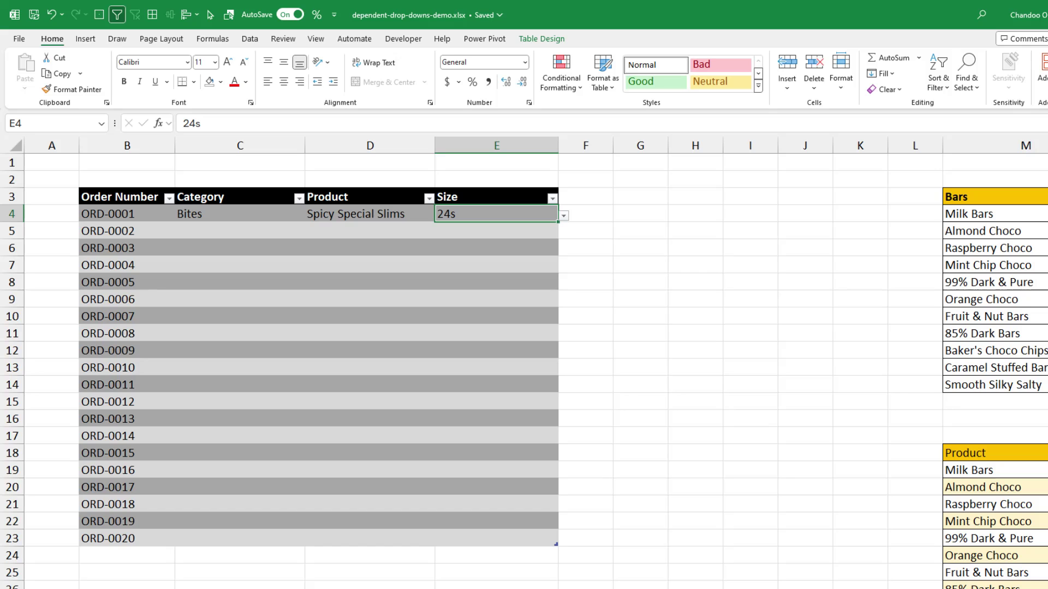
pyautogui.hscroll(3, 539, 362)
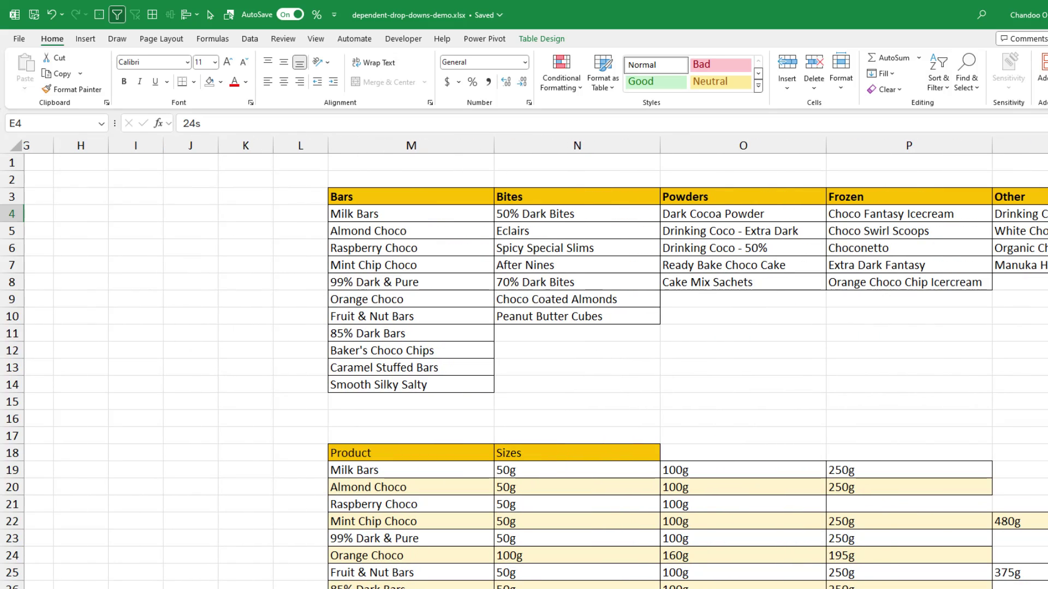
pyautogui.scroll(-3, 524, 362)
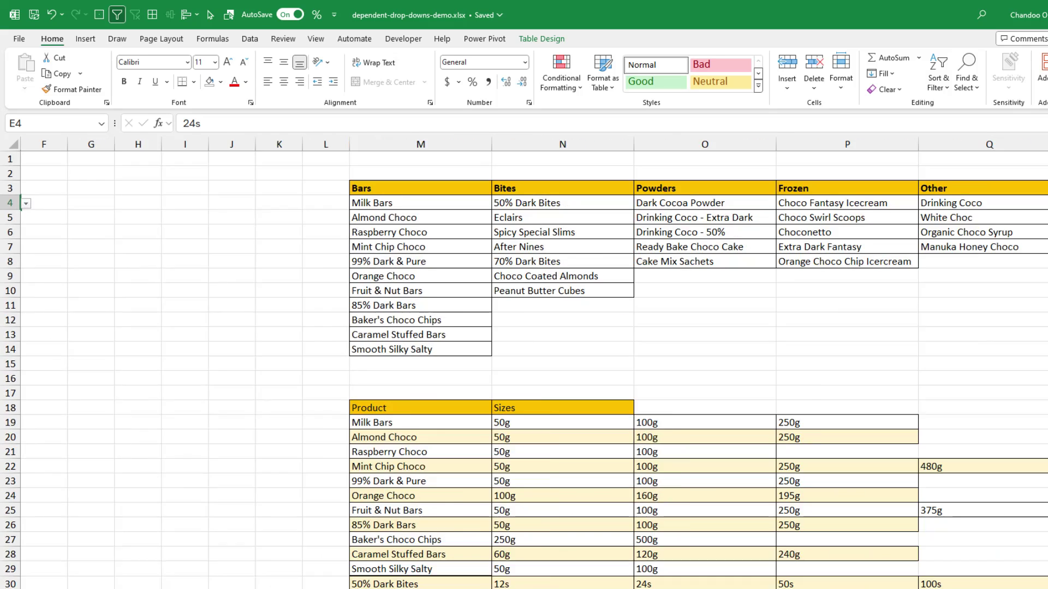
pyautogui.hscroll(1, 683, 312)
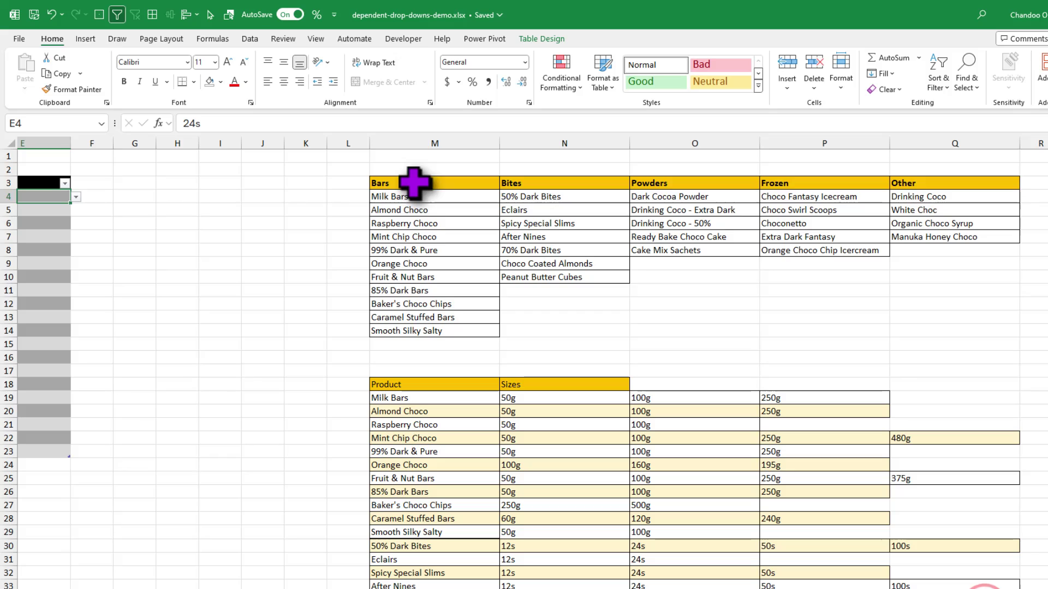
pyautogui.moveTo(415, 183); pyautogui.dragTo(951, 330)
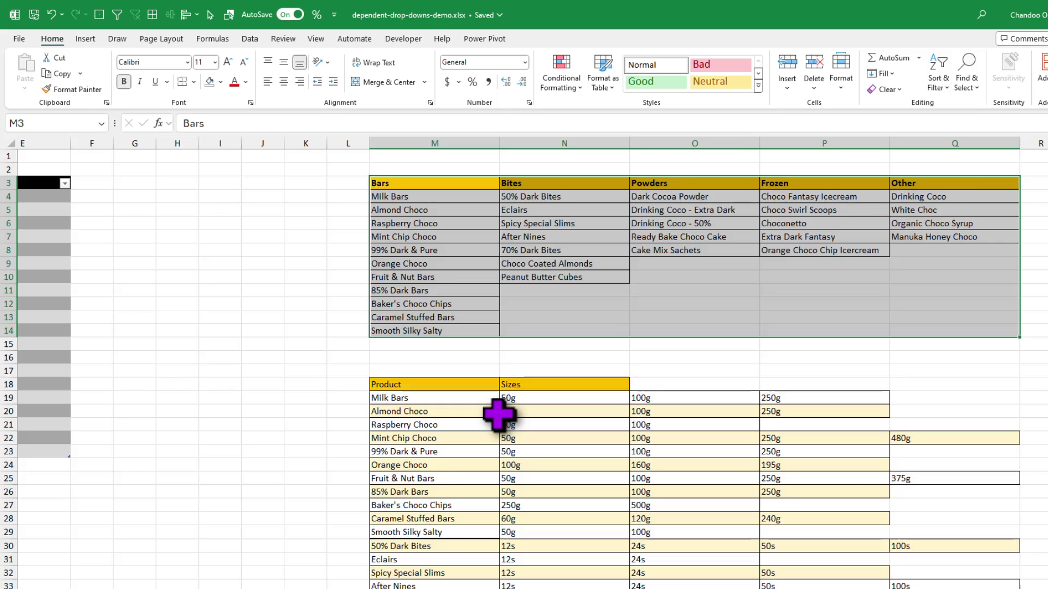
pyautogui.scroll(-2, 498, 415)
pyautogui.scroll(-2, 508, 403)
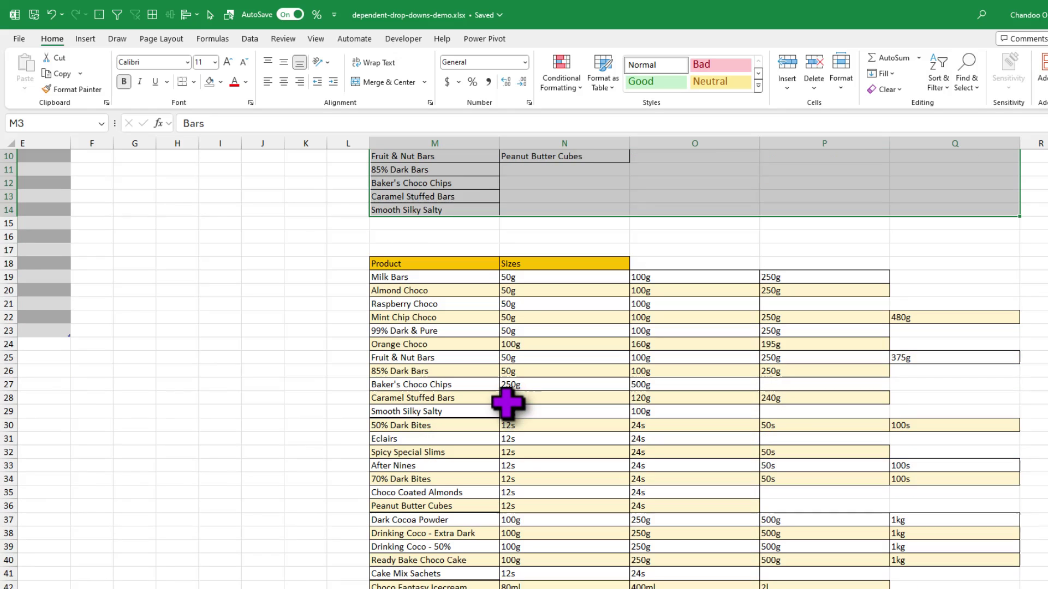
pyautogui.moveTo(440, 237); pyautogui.dragTo(427, 581)
pyautogui.moveTo(555, 233); pyautogui.dragTo(853, 244)
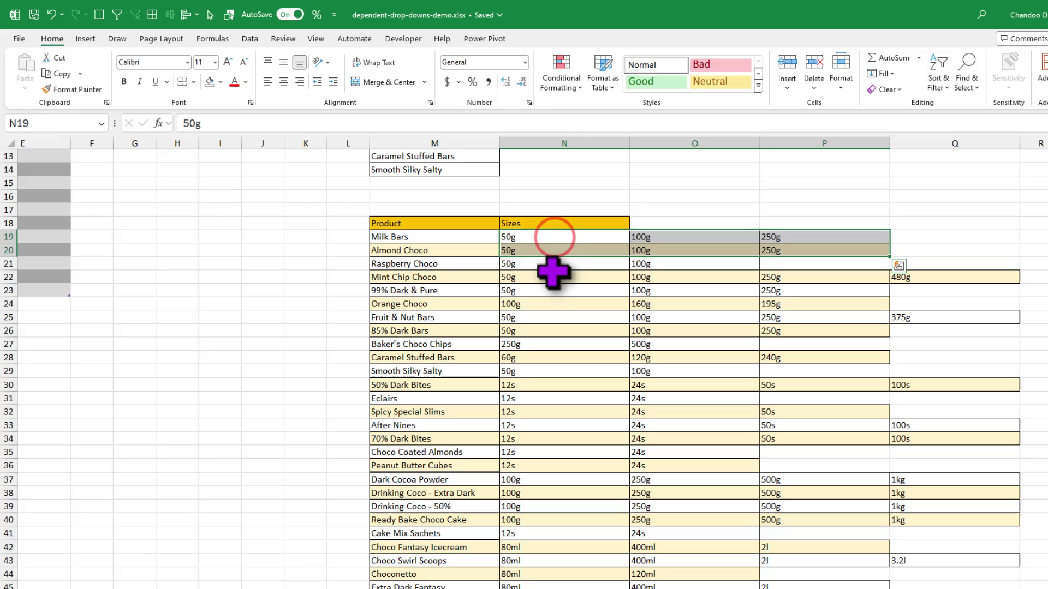
pyautogui.moveTo(514, 278); pyautogui.dragTo(878, 276)
pyautogui.moveTo(515, 317); pyautogui.dragTo(845, 344)
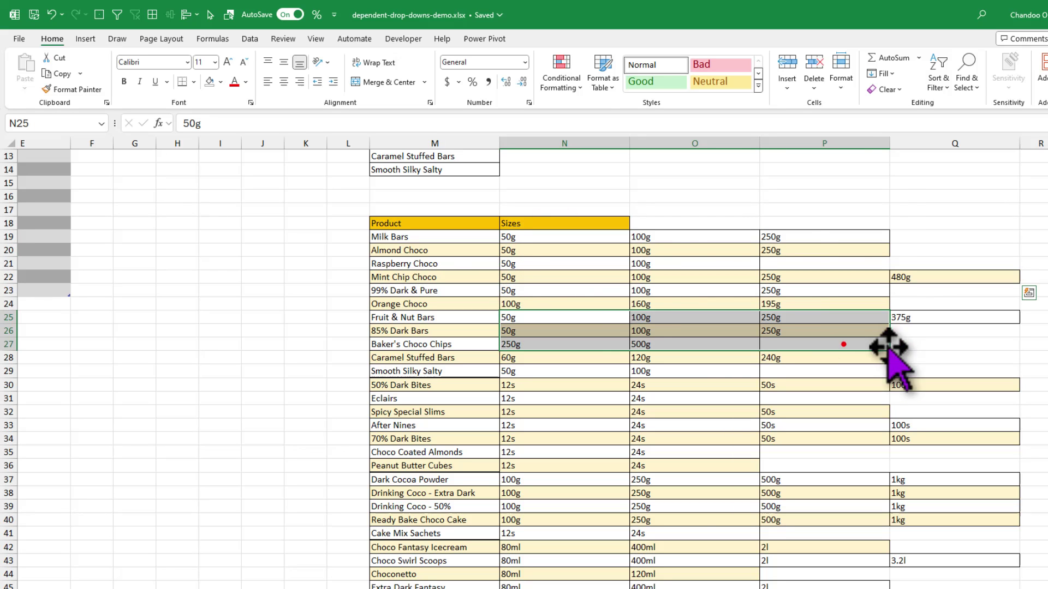
pyautogui.scroll(-4, 664, 279)
pyautogui.scroll(8, 664, 280)
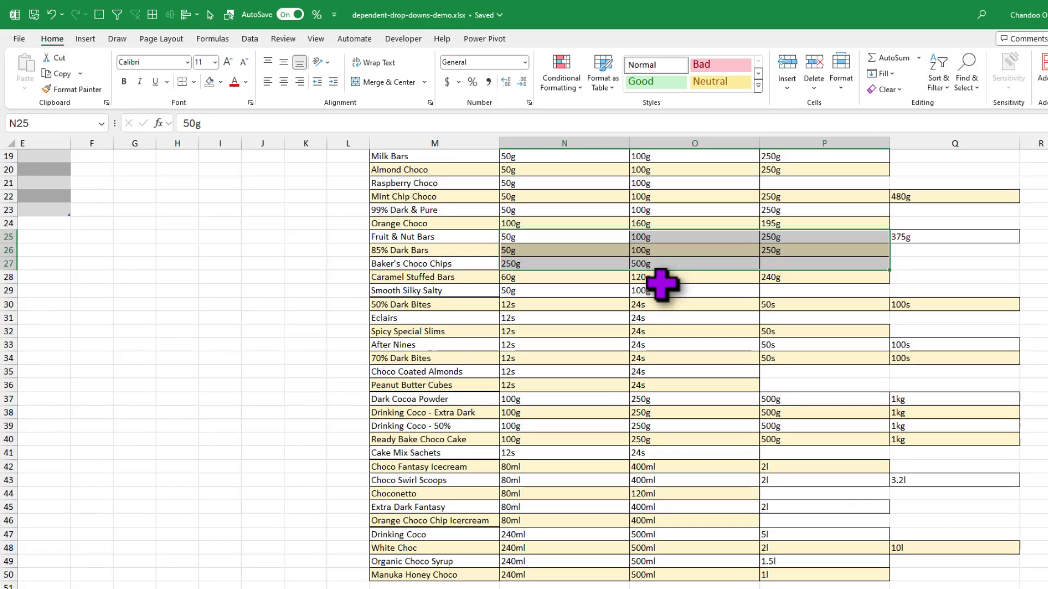
pyautogui.hscroll(-3, 802, 535)
# Step: View C4's Category validation rule, whose list source is =$M$3:$Q$3
pyautogui.click(171, 199)
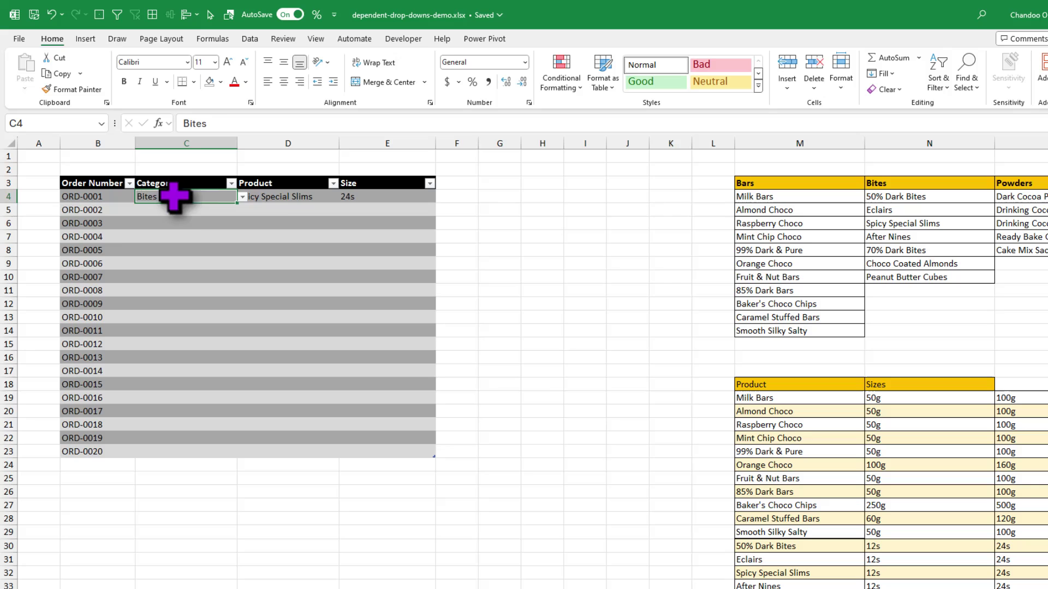
pyautogui.click(271, 199)
pyautogui.click(165, 195)
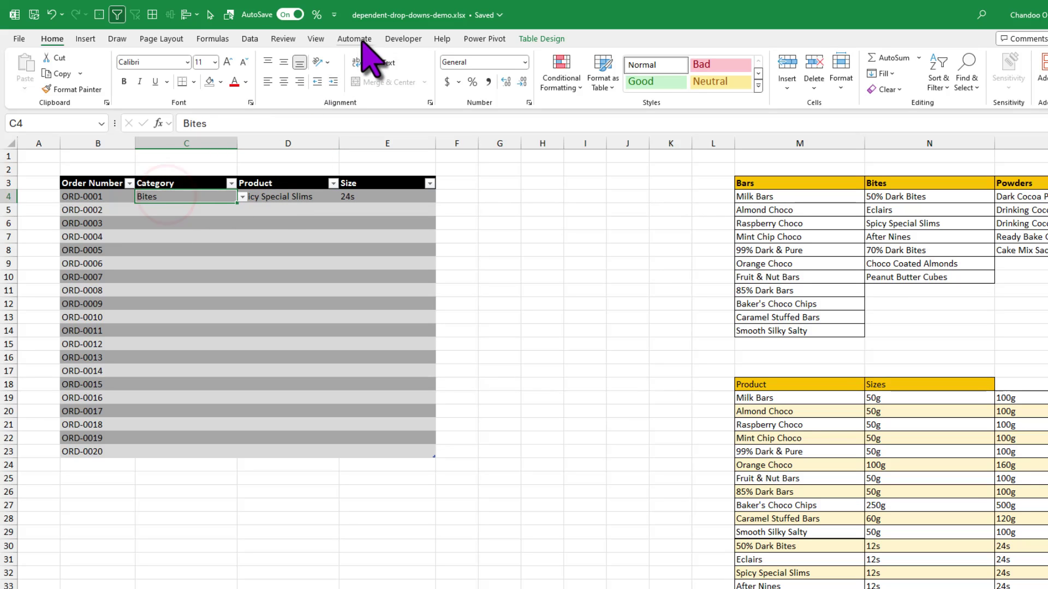
pyautogui.click(250, 39)
pyautogui.click(732, 90)
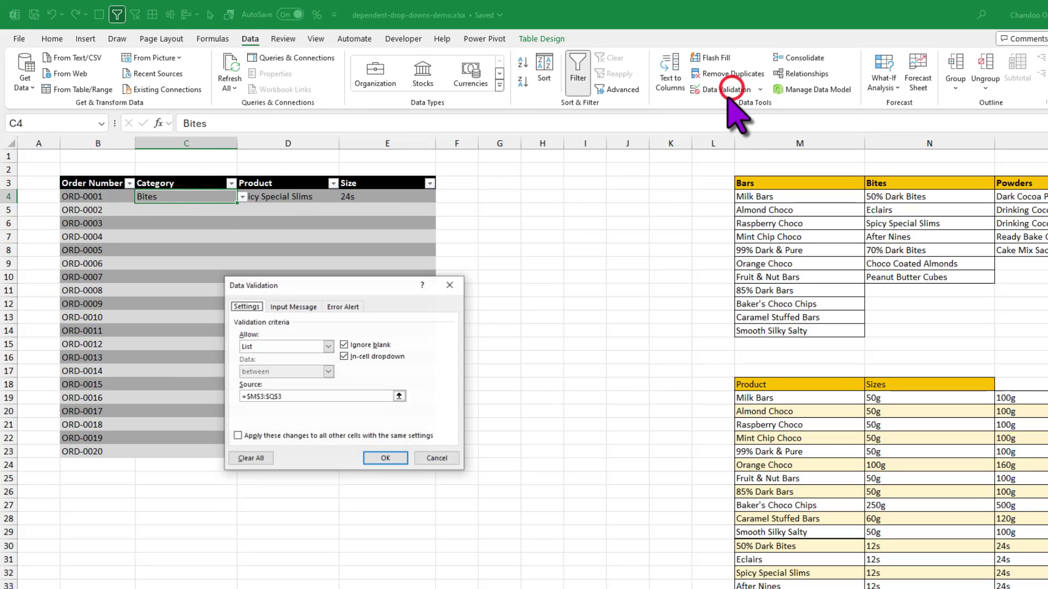
pyautogui.click(346, 523)
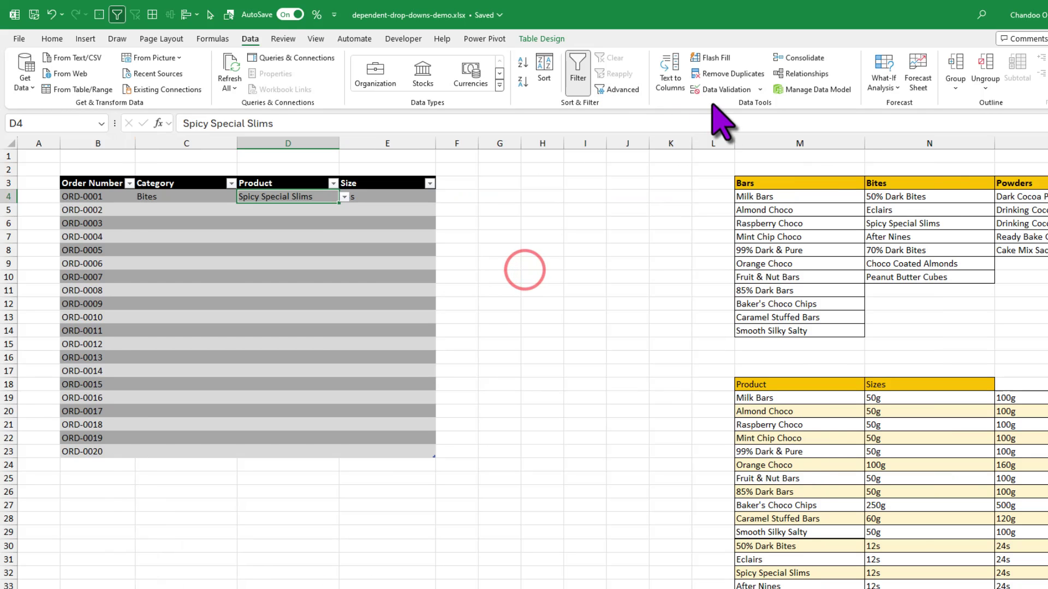
# Step: View D4's Product validation rule, an XLOOKUP of C4 in the category headers
pyautogui.click(716, 89)
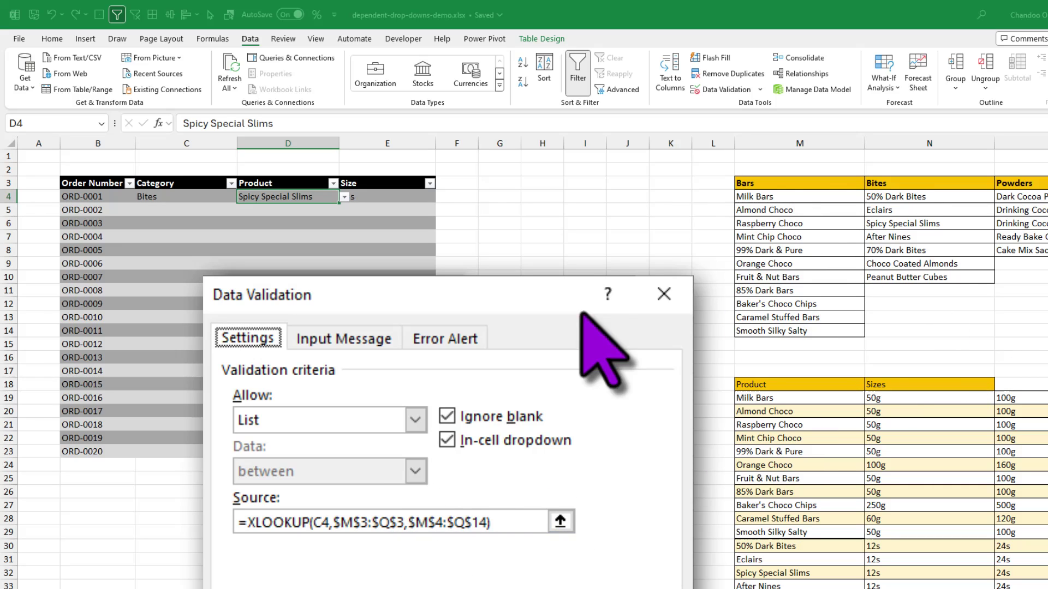
pyautogui.press('Escape')
pyautogui.click(392, 201)
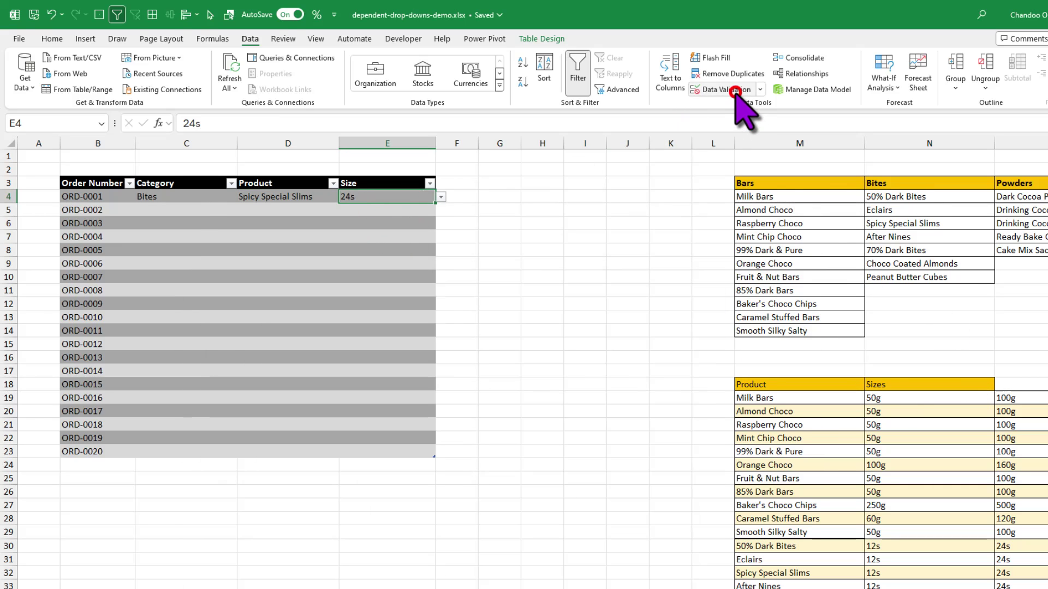
# Step: Check E4's Size source =XLOOKUP(D4,$M$19:$M$50,$N$19:$Q$50), then view the orders on the Dependent Drop Downs sheet
pyautogui.click(735, 90)
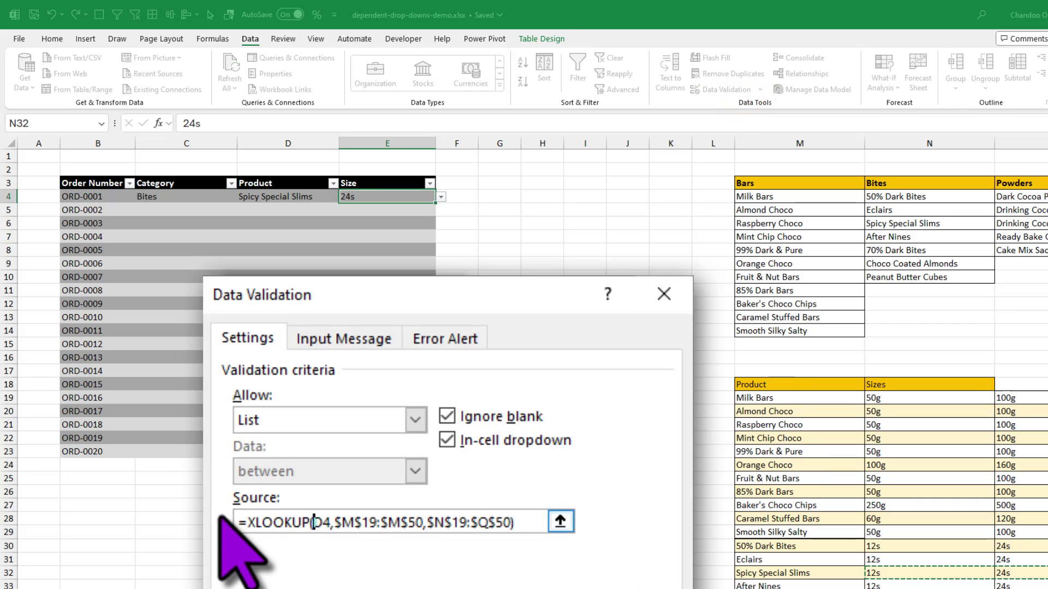
pyautogui.click(316, 524)
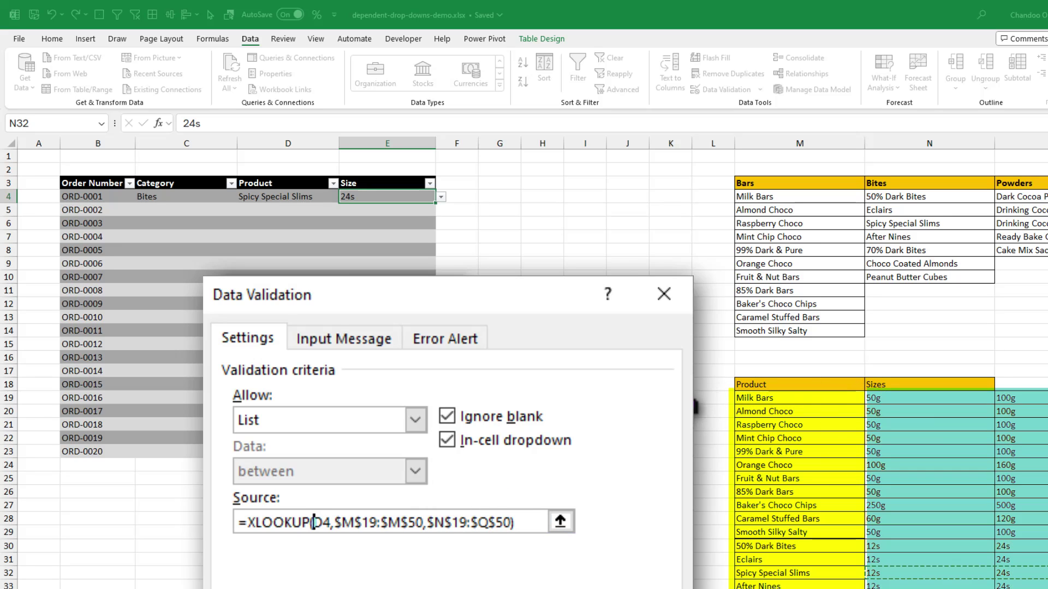
pyautogui.press('Return')
pyautogui.click(173, 197)
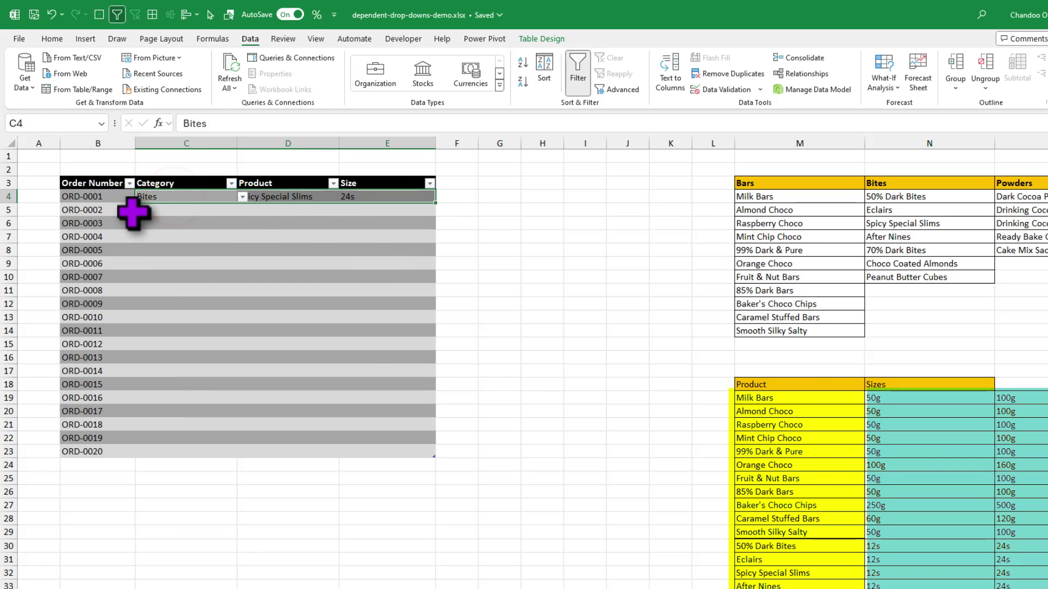
pyautogui.moveTo(142, 210); pyautogui.dragTo(392, 224)
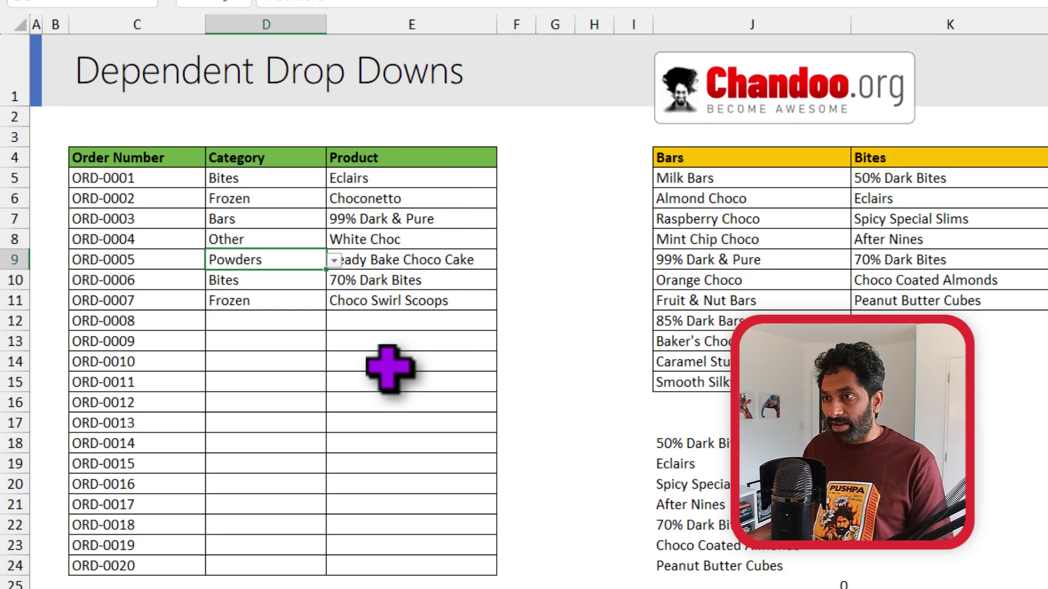
# Step: Switch ORD-0005's category to Bites so its Ready Bake Choco Cake row turns red
pyautogui.click(291, 307)
pyautogui.moveTo(271, 260); pyautogui.dragTo(416, 261)
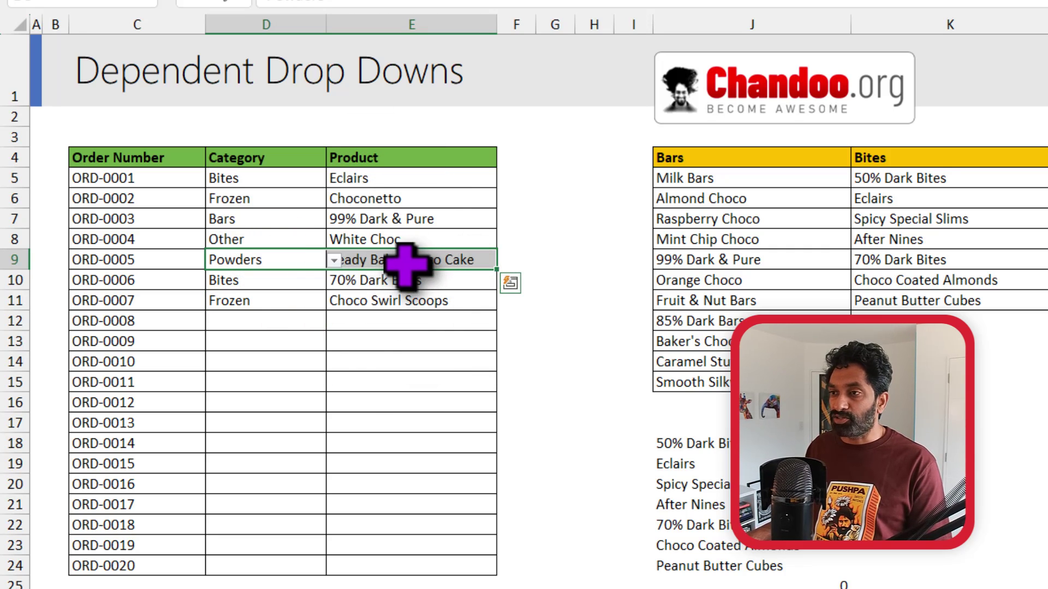
pyautogui.click(299, 264)
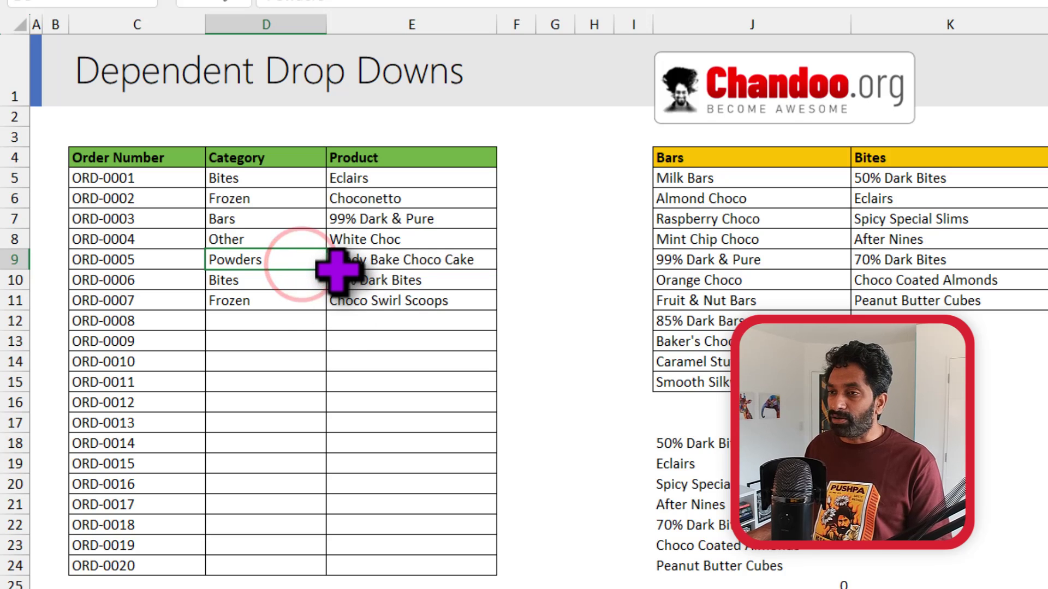
pyautogui.click(333, 261)
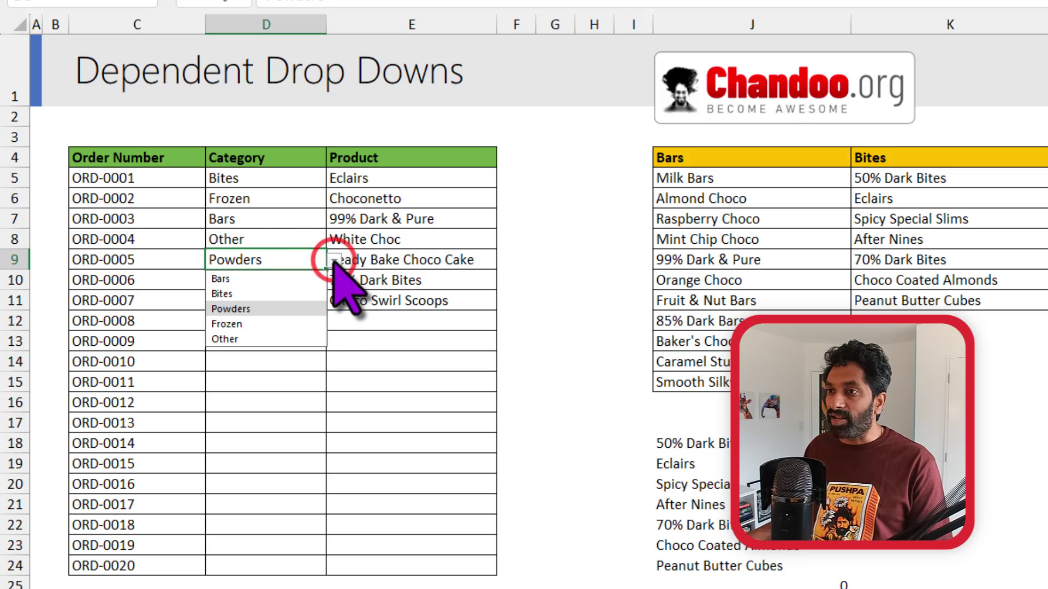
pyautogui.click(275, 294)
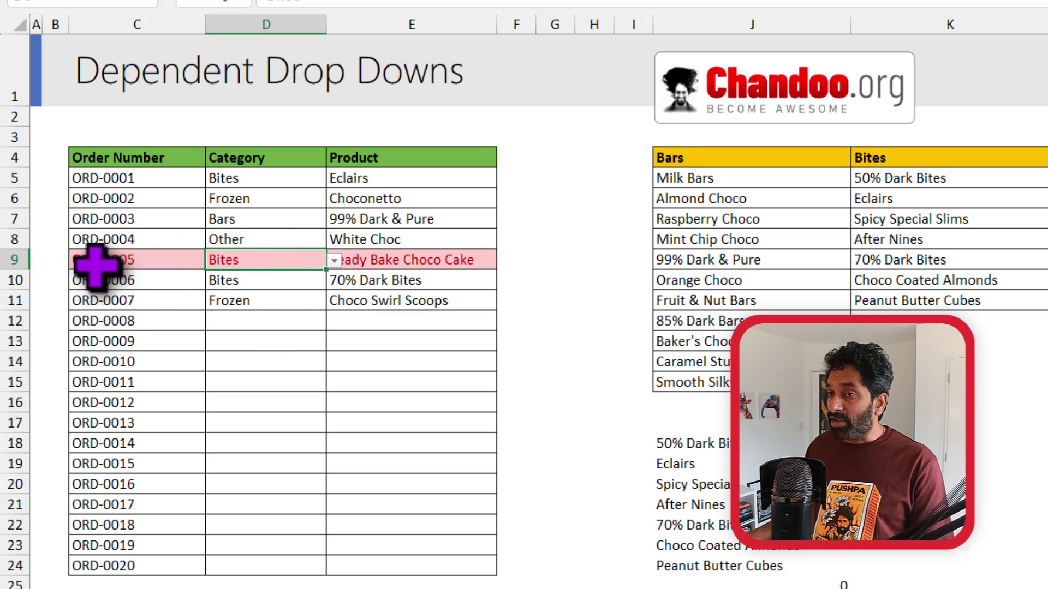
pyautogui.moveTo(97, 266); pyautogui.dragTo(464, 262)
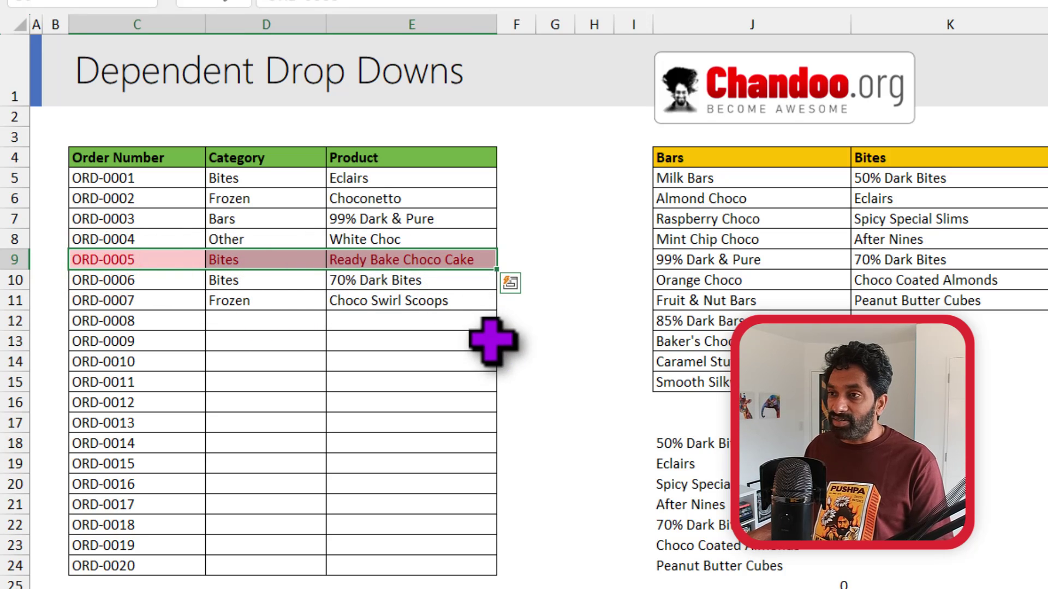